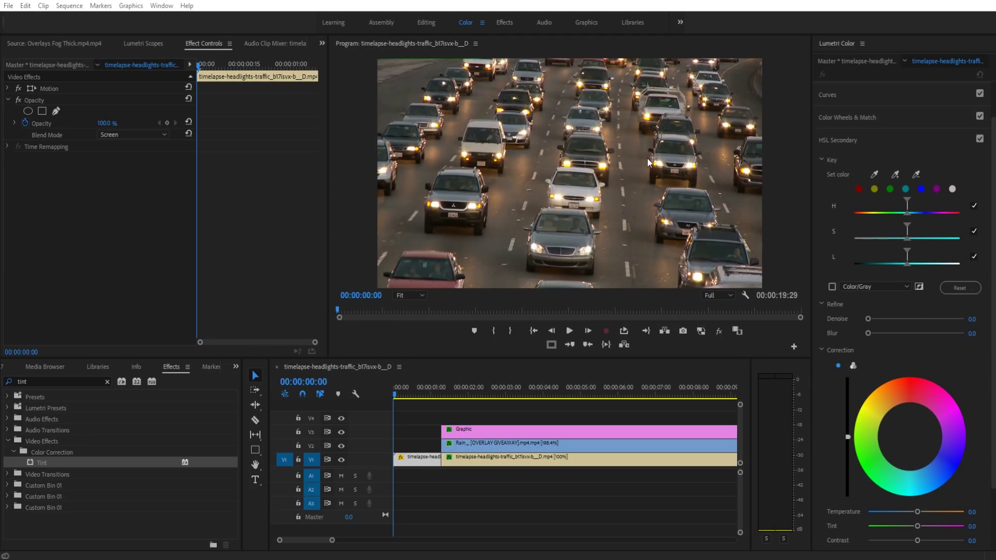
Play the finished rain composite in an enlarged program monitor and review the opening seconds of its timeline
key("grave")
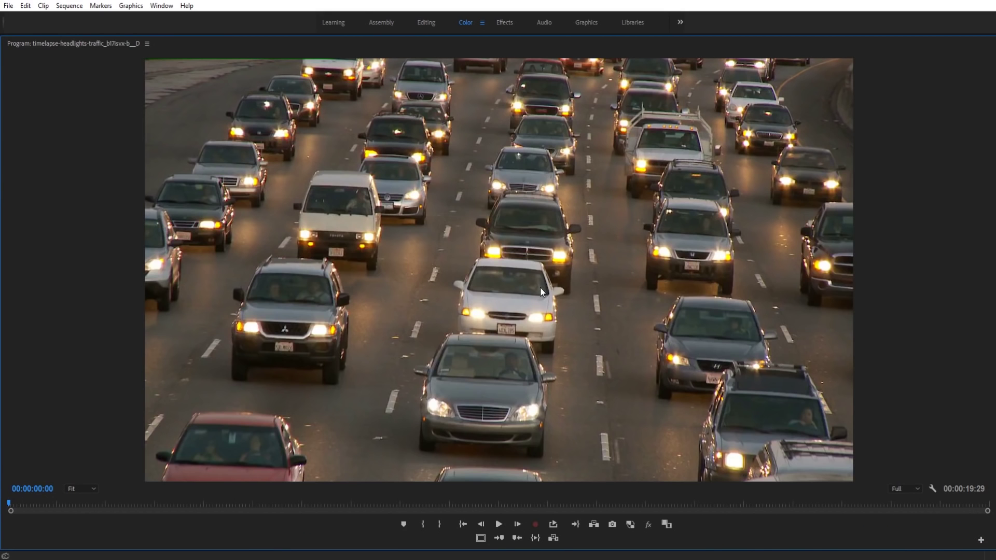
key("space")
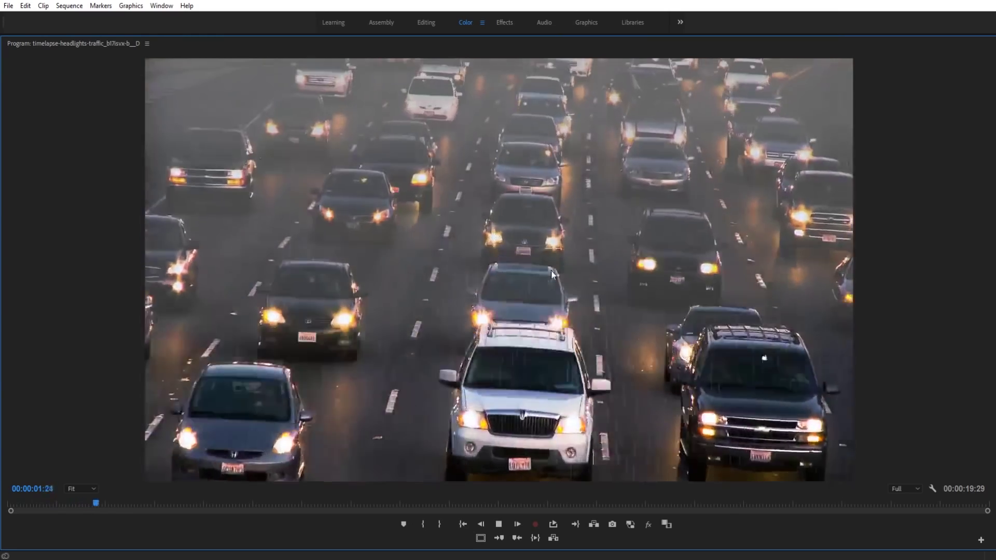
key("space")
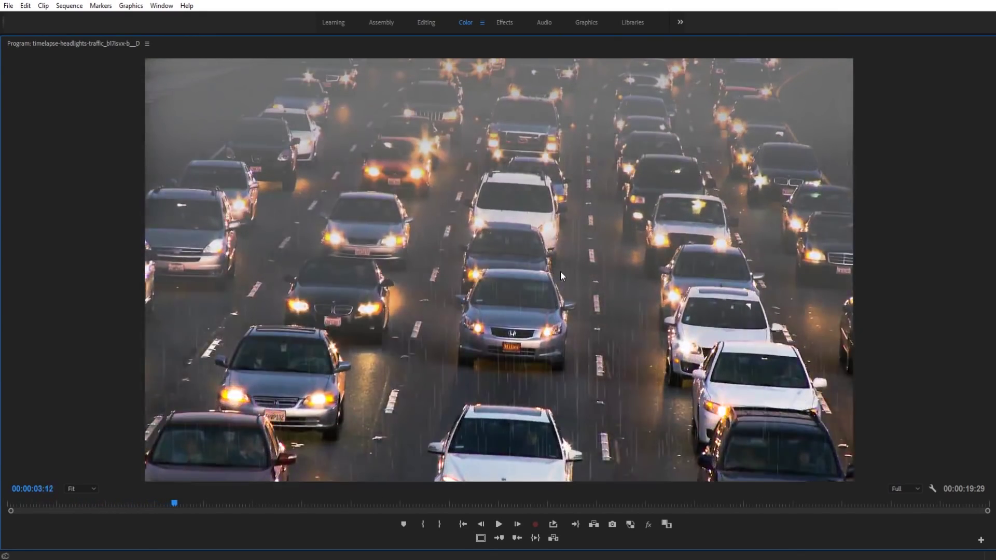
key("grave")
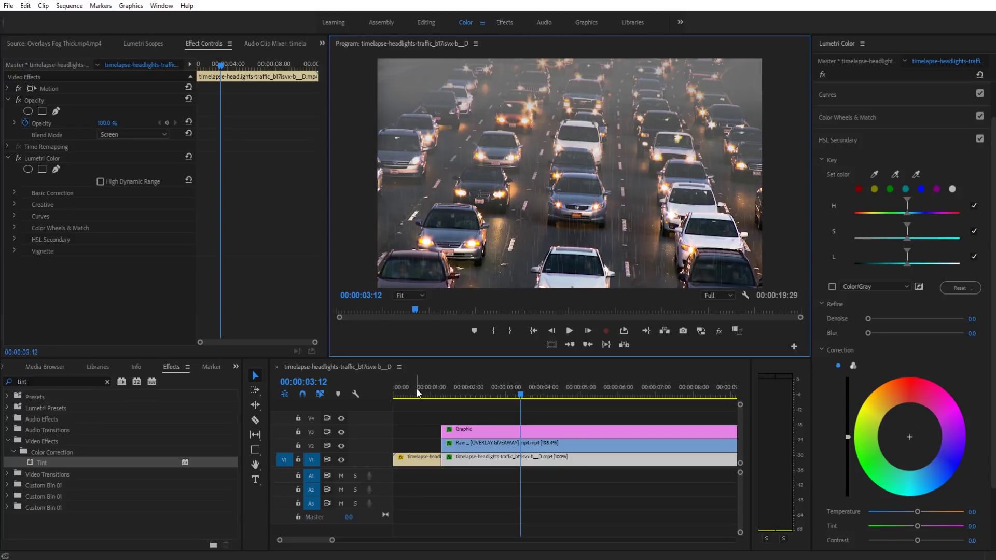
left_click(401, 394)
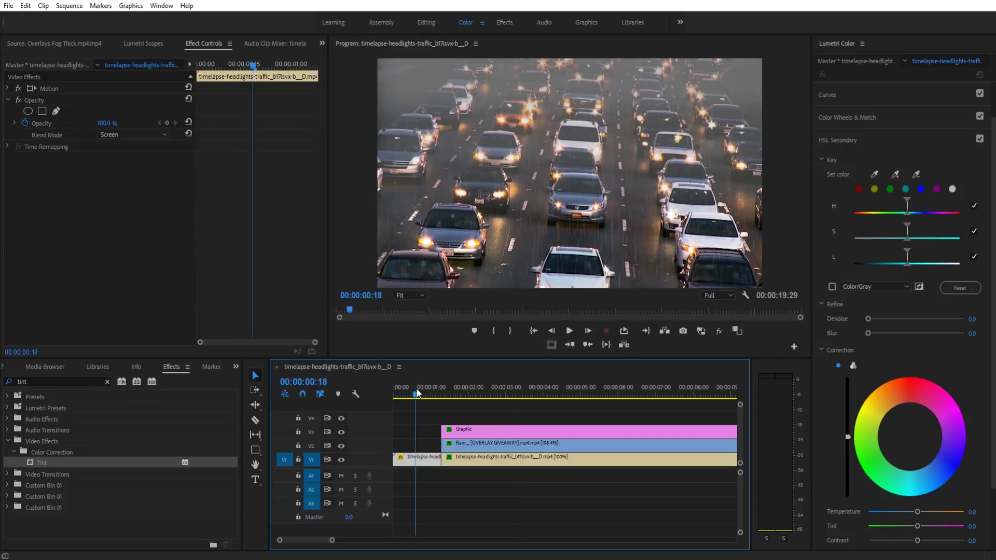
mouse_move(497, 414)
left_mouse_down()
mouse_move(468, 428)
mouse_move(480, 420)
left_mouse_up()
left_click_drag(503, 487, 426, 426)
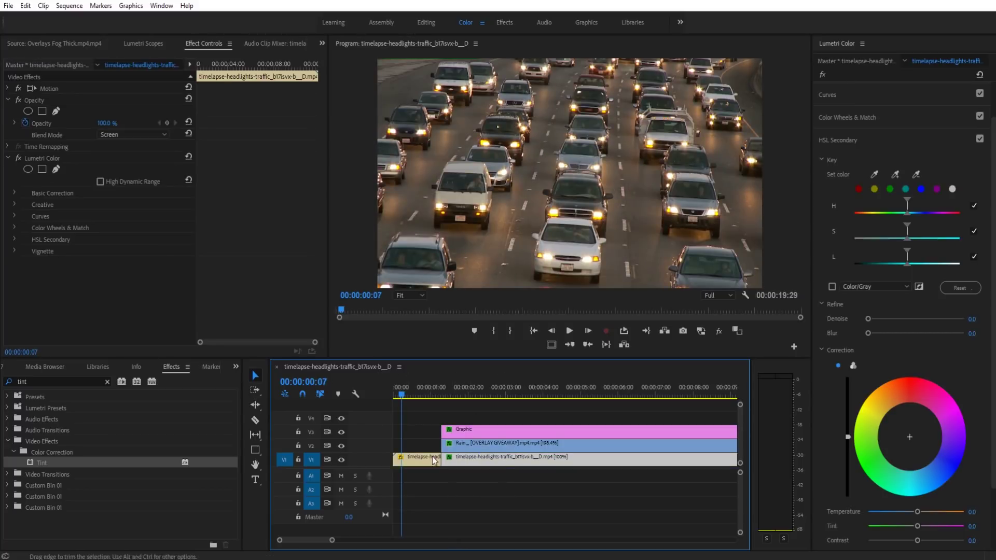
Create a new sequence, accepting the selected preset and default name
left_click(9, 5)
mouse_move(60, 19)
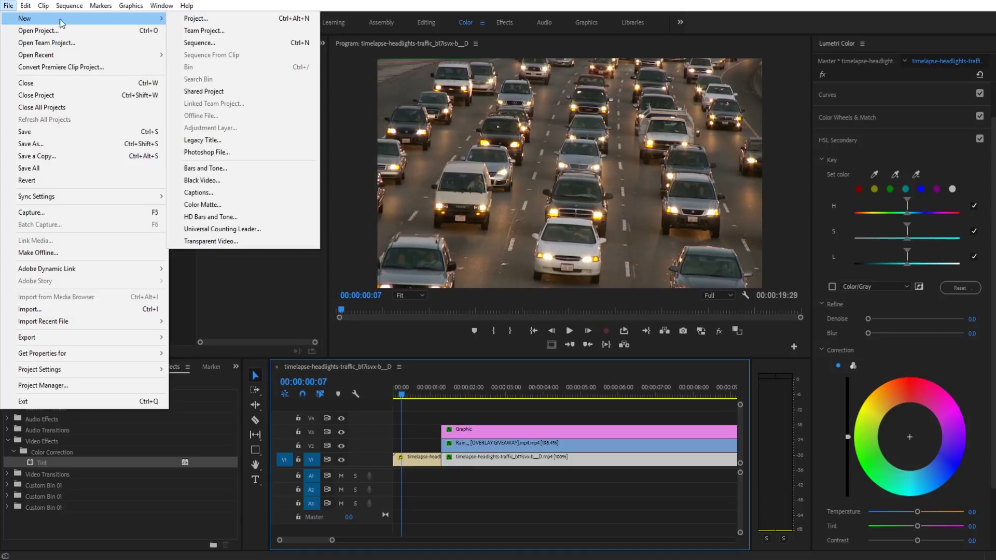
left_click(240, 42)
left_click(601, 457)
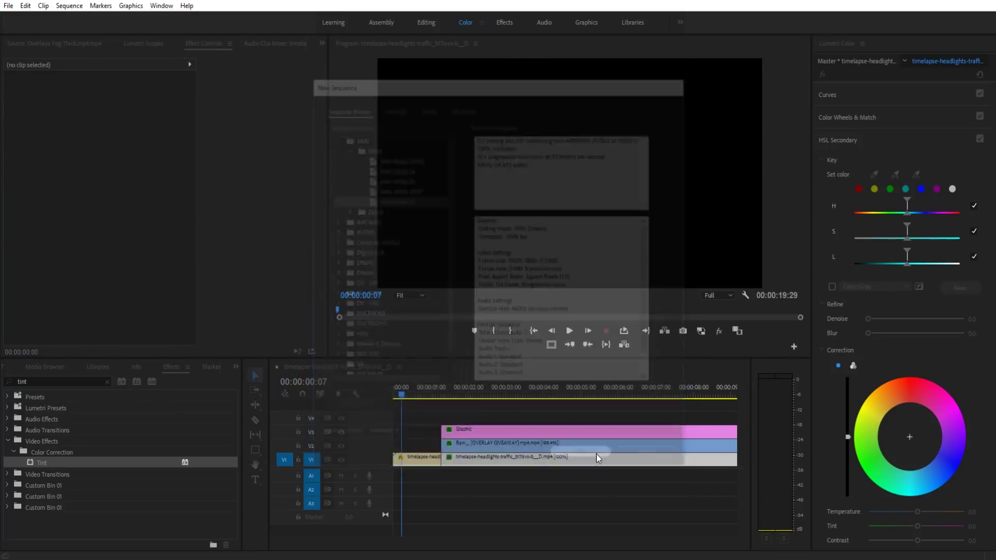
Place the timelapse-headlights-traffic clip at the start of track V1, keeping the existing sequence settings
left_click(9, 368)
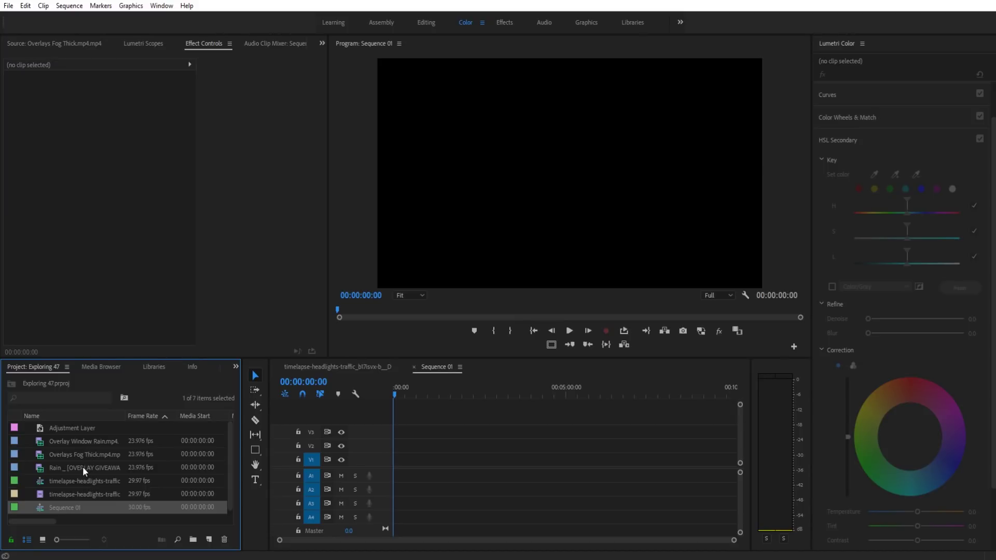
left_click_drag(64, 494, 397, 460)
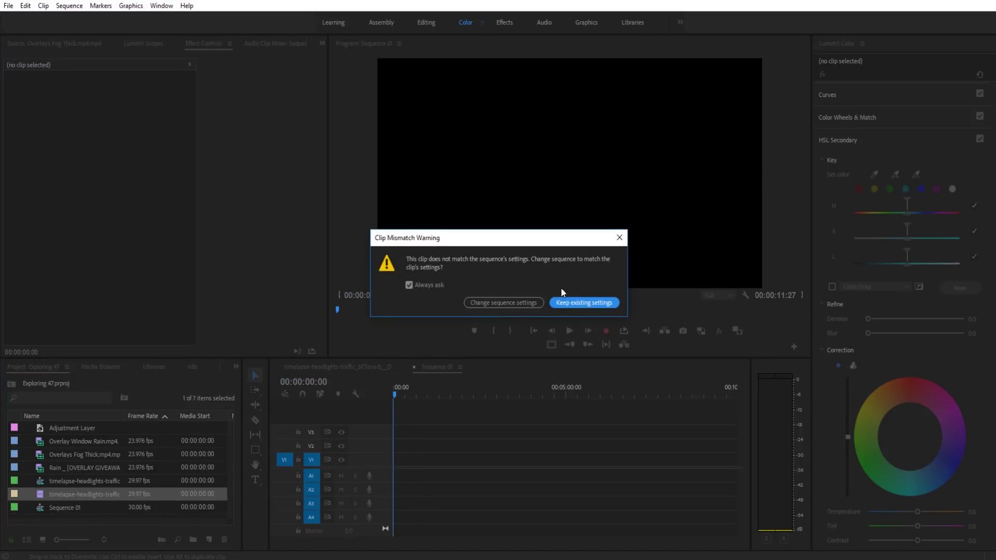
left_click(582, 304)
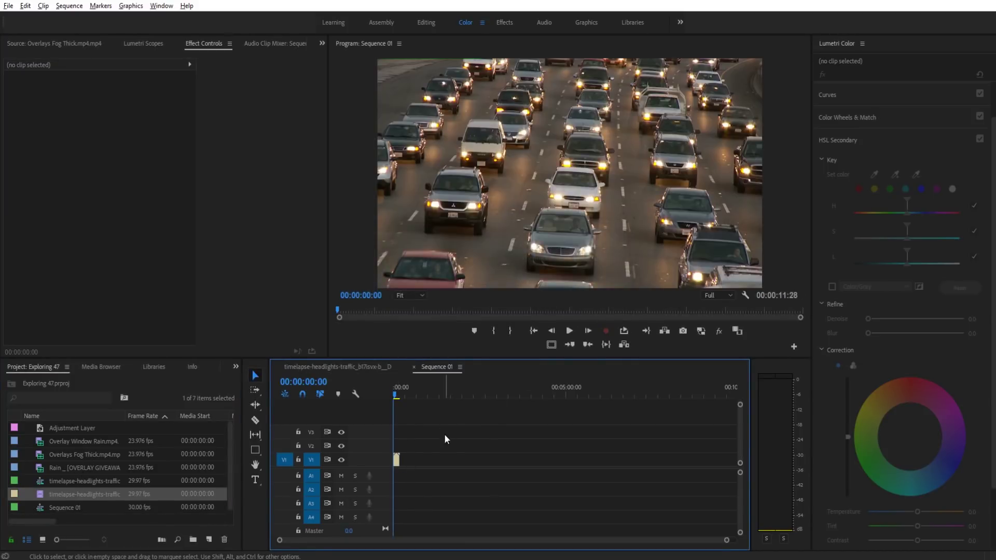
Play the unprocessed traffic clip in Sequence 01 and return the playhead to the start
left_click_drag(434, 540, 371, 533)
key("space")
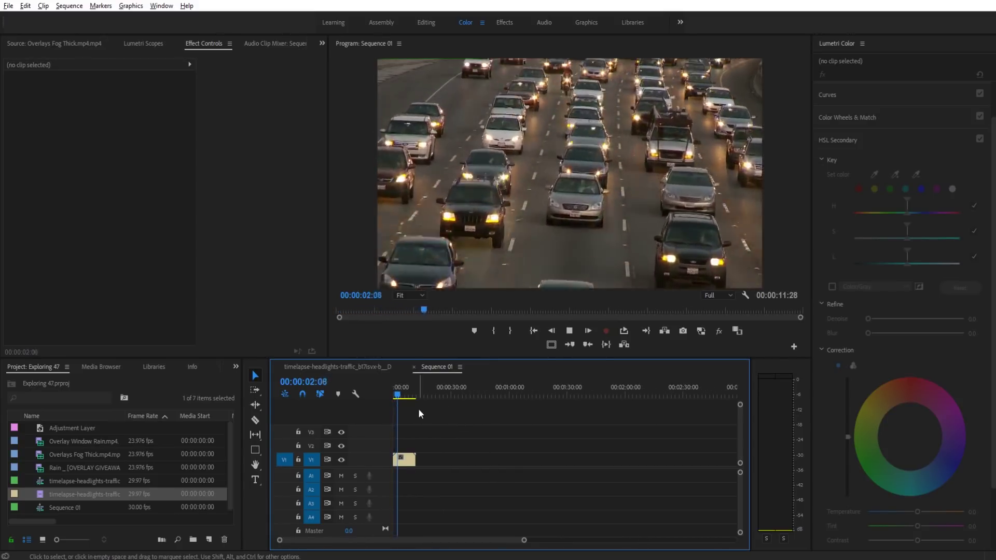
key("=")
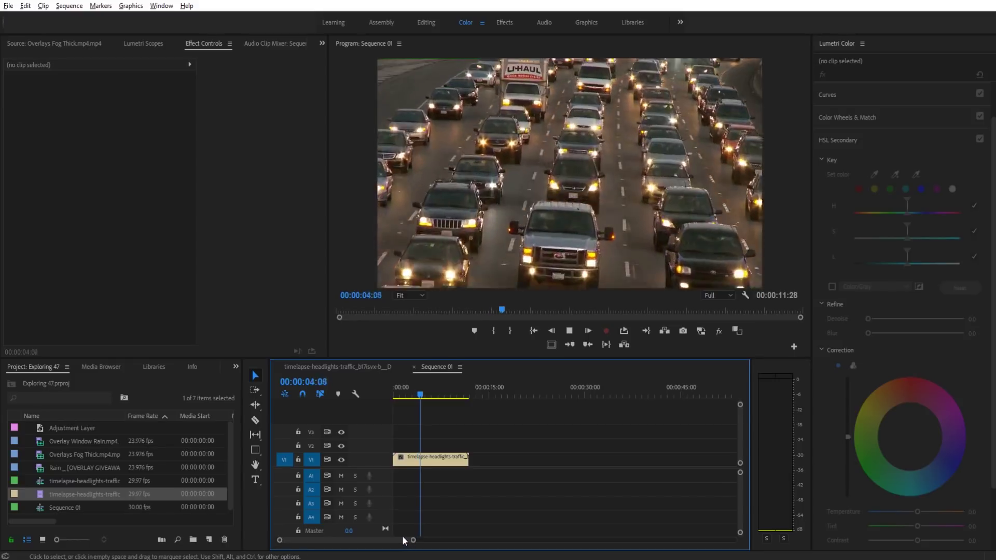
left_click(431, 459)
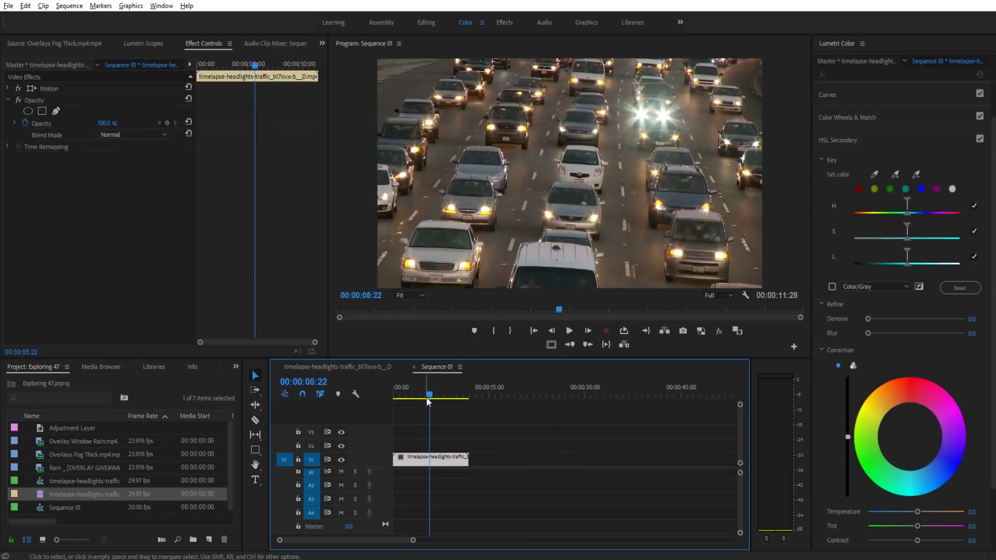
key("Home")
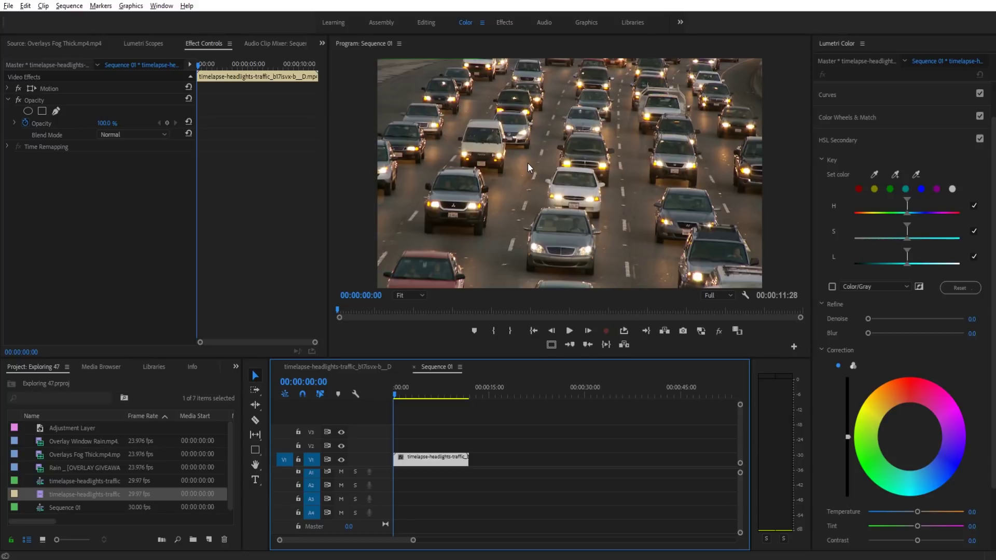
Open the finished timelapse-headlights-traffic sequence and review the rain and fog look between about 1 and 3 seconds
left_click(354, 371)
left_click(466, 388)
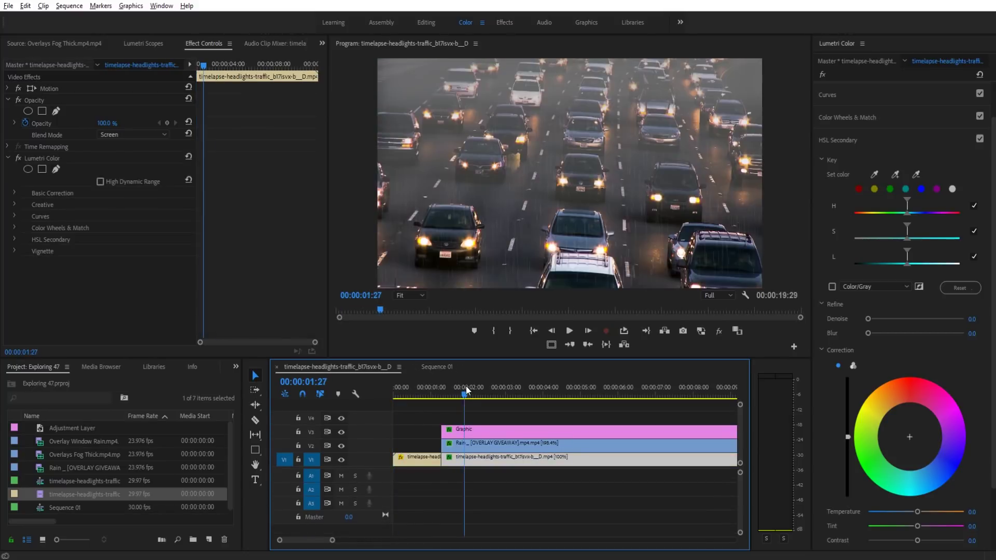
left_click(476, 382)
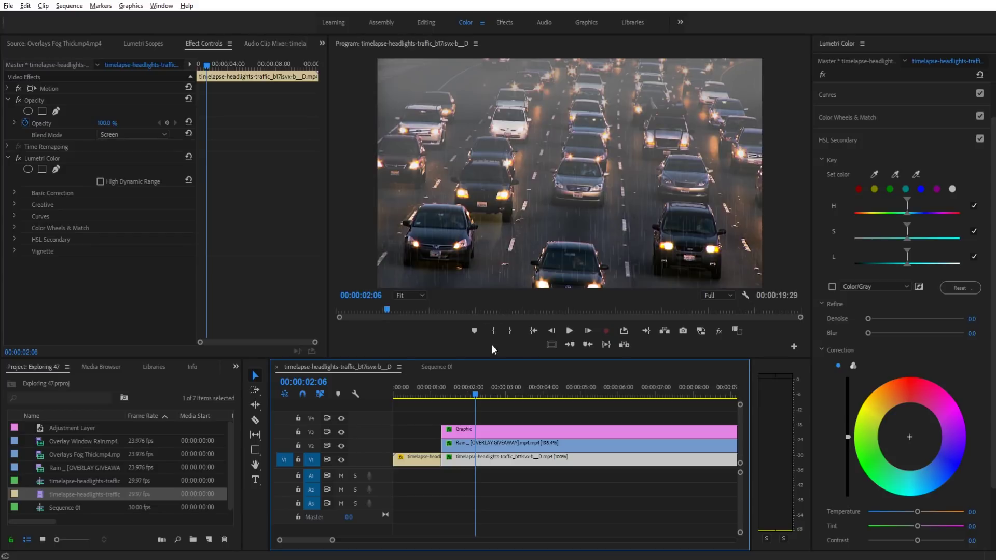
left_click_drag(474, 400, 512, 397)
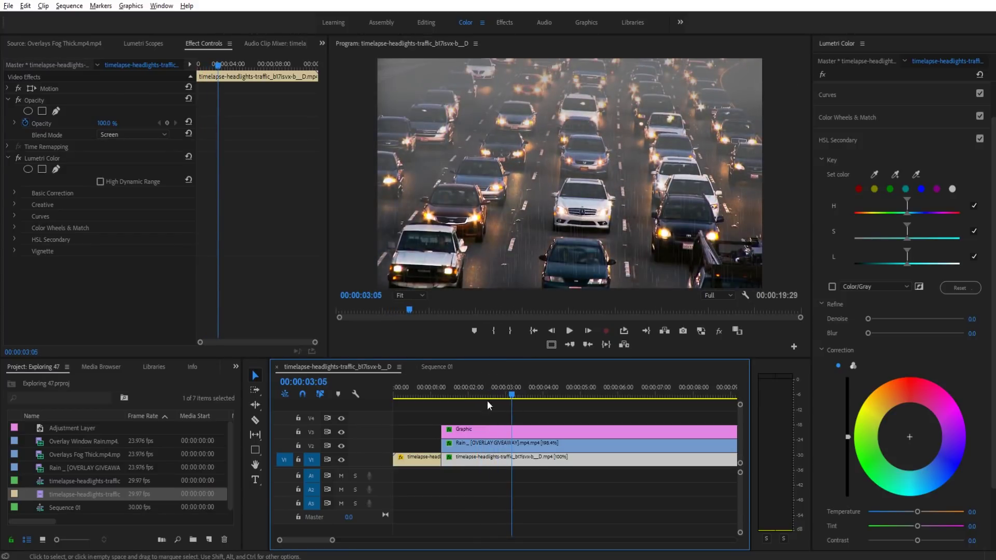
left_click(457, 394)
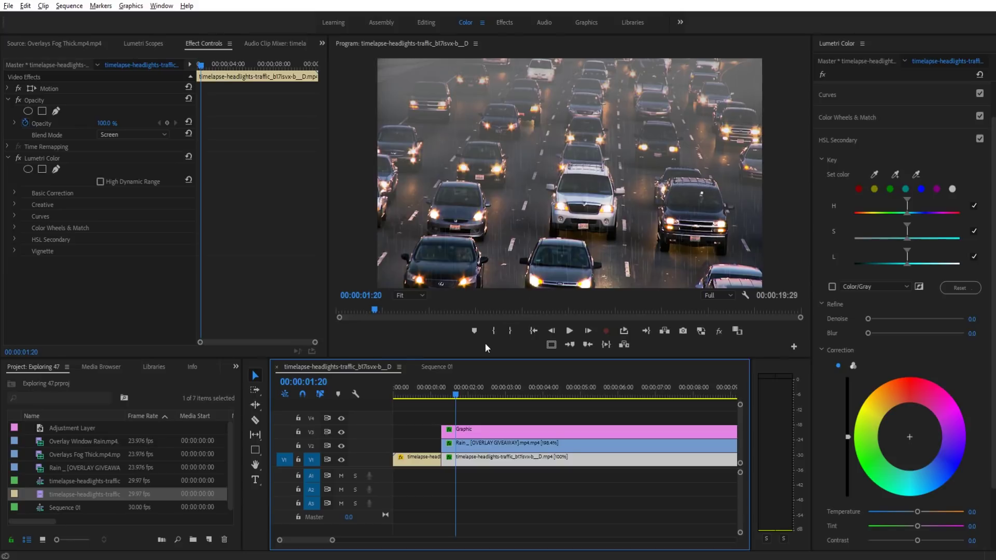
In Sequence 01, place the Rain overlay clip on V2 above the traffic clip and remove its audio
left_click(435, 366)
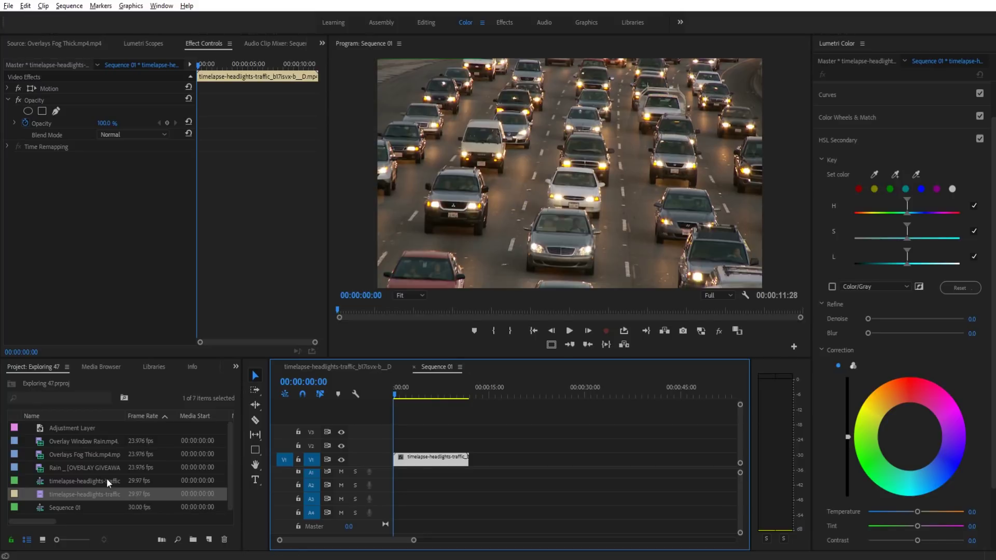
left_click(75, 443)
left_click_drag(55, 457, 549, 447)
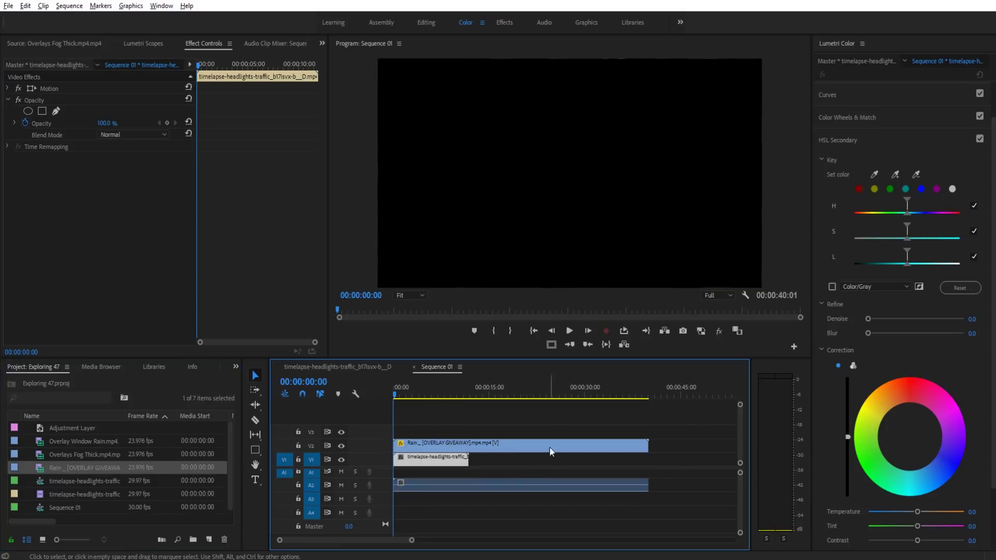
left_click(514, 477)
Trim 00:00:01:29 off the start of the rain overlay, keep it starting at the sequence's beginning, and play it back
key("space")
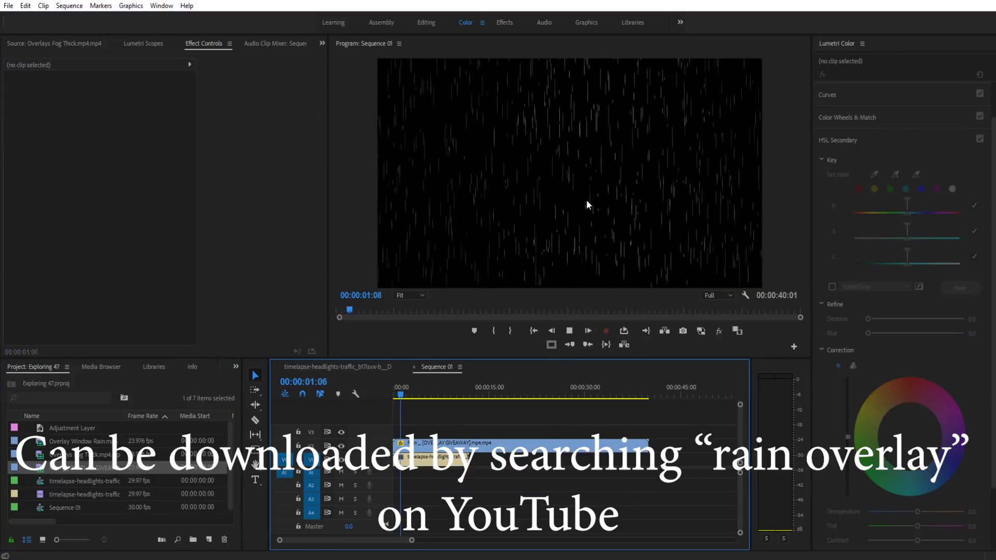
left_click(410, 457)
left_click_drag(397, 444, 410, 444)
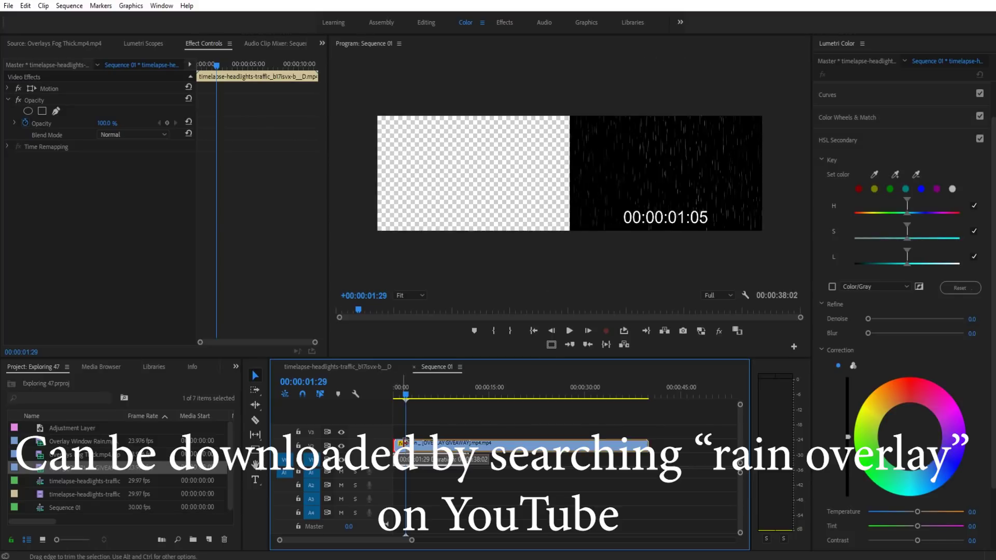
left_click_drag(406, 384, 371, 403)
key("space")
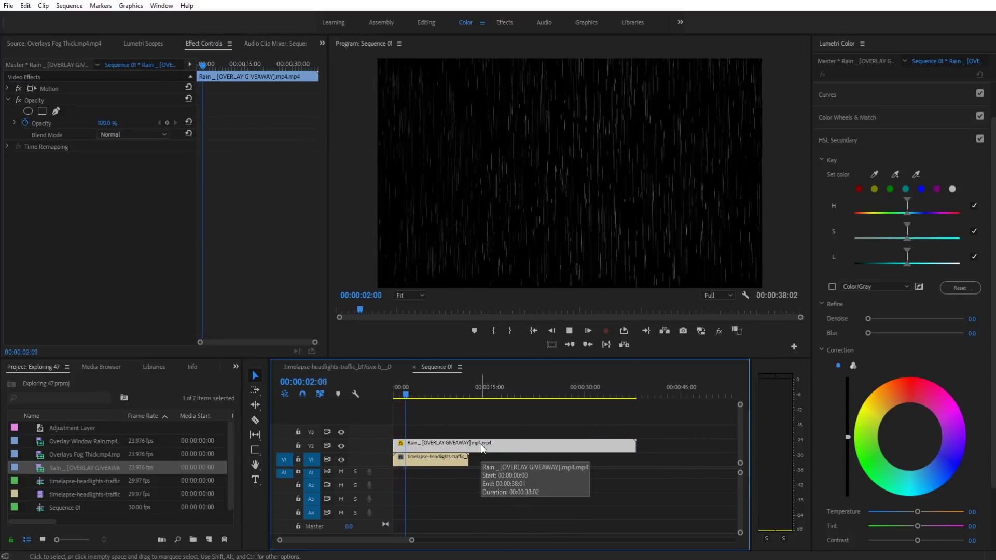
key("space")
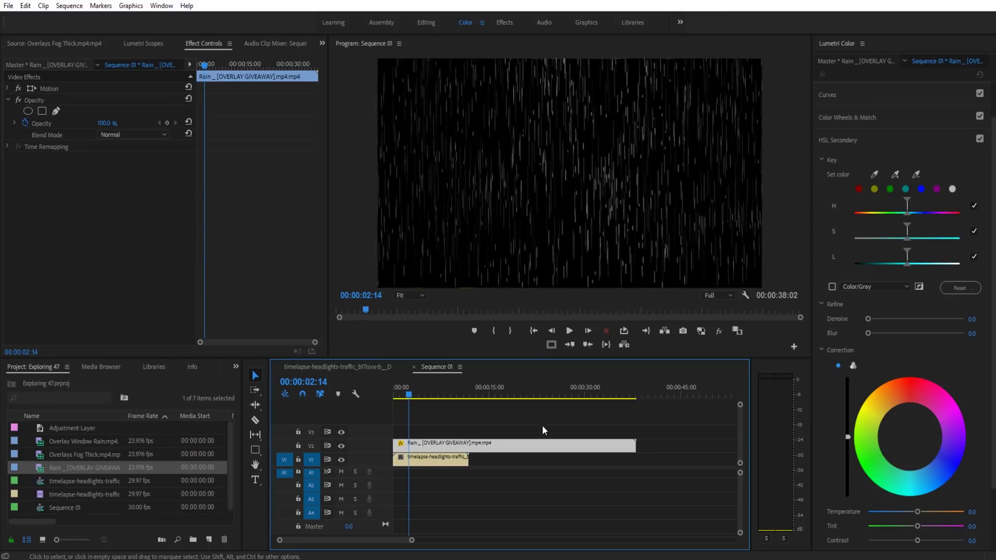
Set the rain overlay's blend mode to Screen and play the blended result over the traffic
left_click(119, 134)
left_click(123, 247)
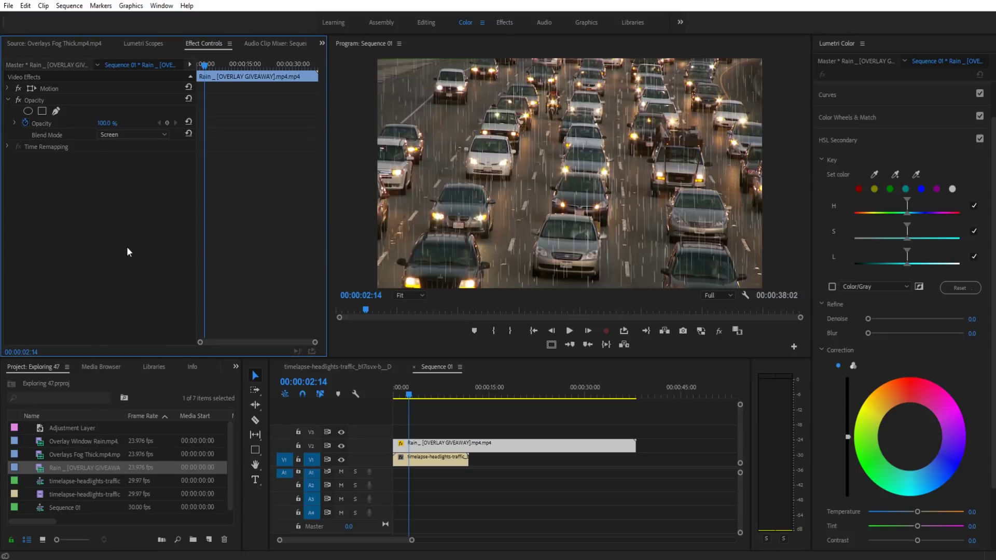
left_click(397, 396)
key("space")
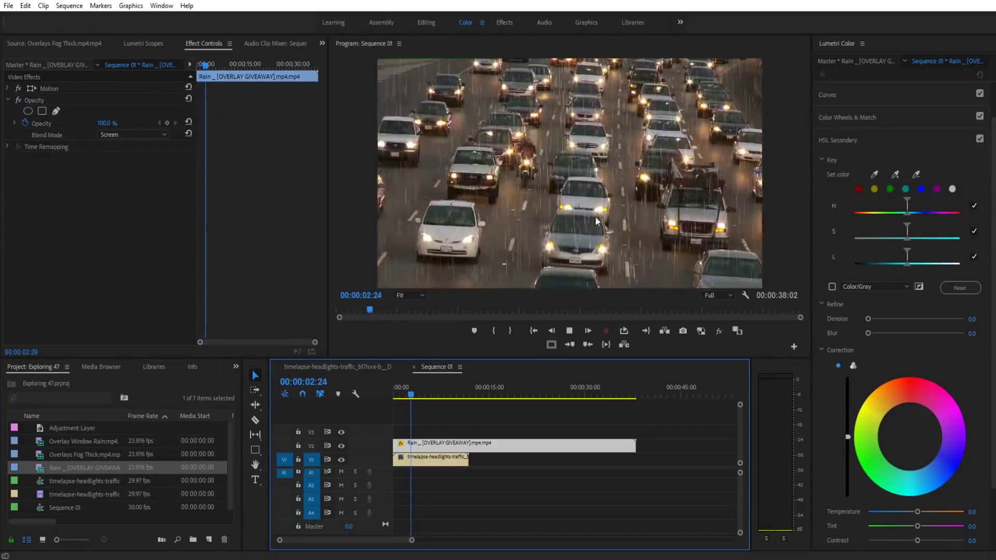
key("space")
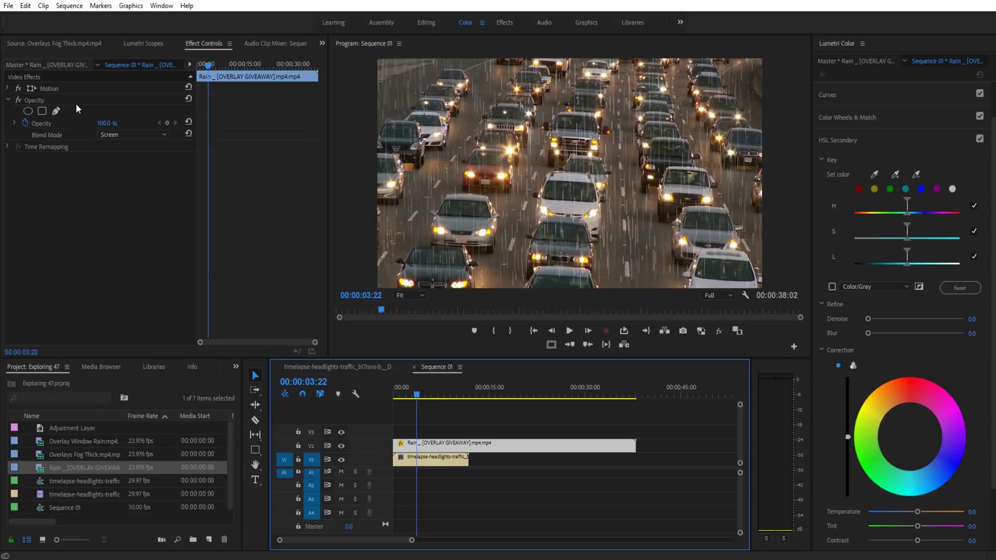
Lower the rain overlay's opacity to 73% and play the sequence from the start to check it
left_click_drag(107, 123, 99, 123)
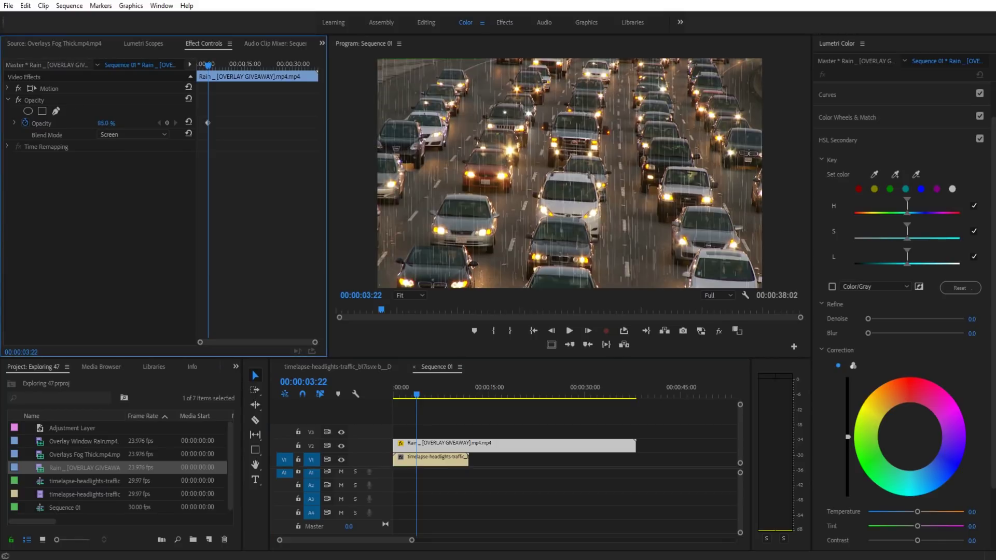
left_click_drag(423, 395, 394, 394)
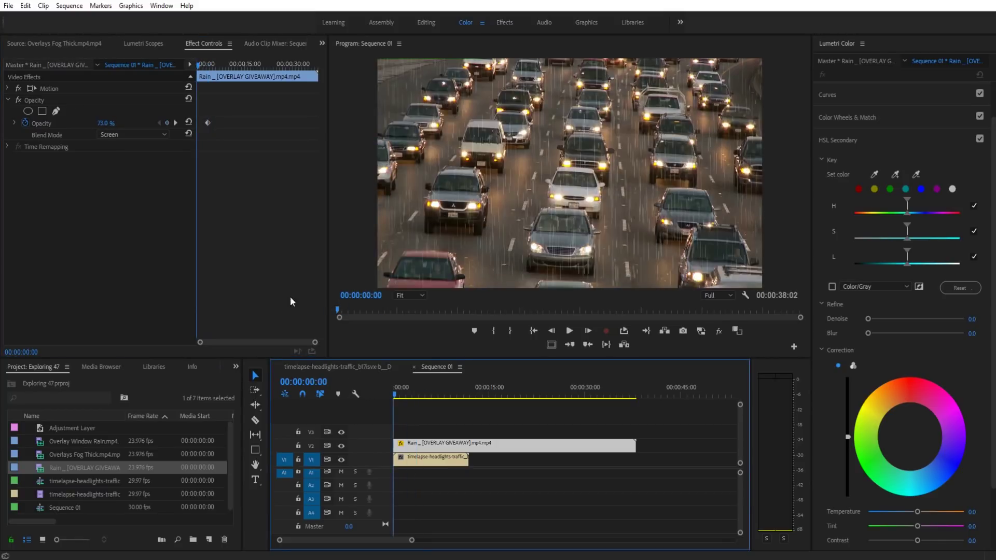
key("space")
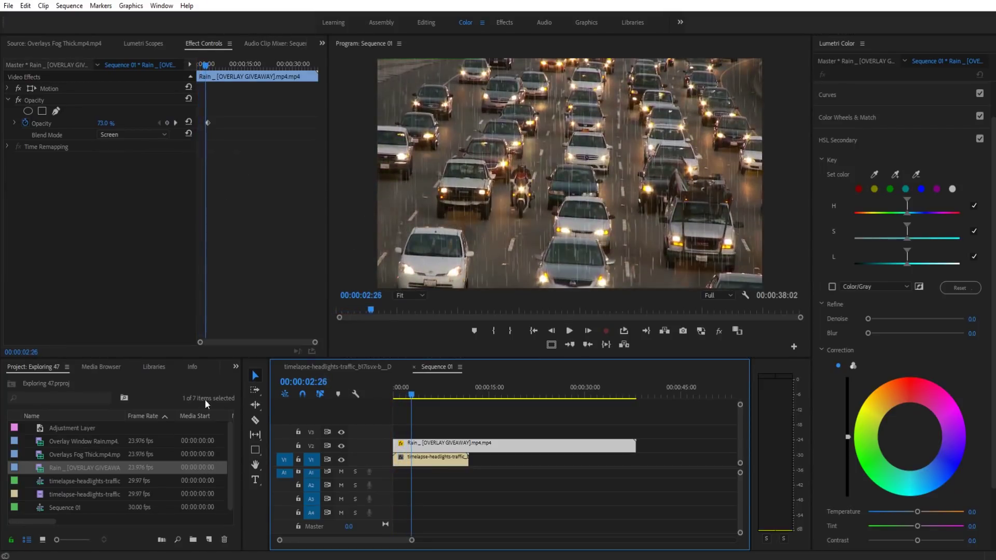
Apply the Tint video effect to the rain overlay clip on V2
left_click(236, 367)
left_click(256, 434)
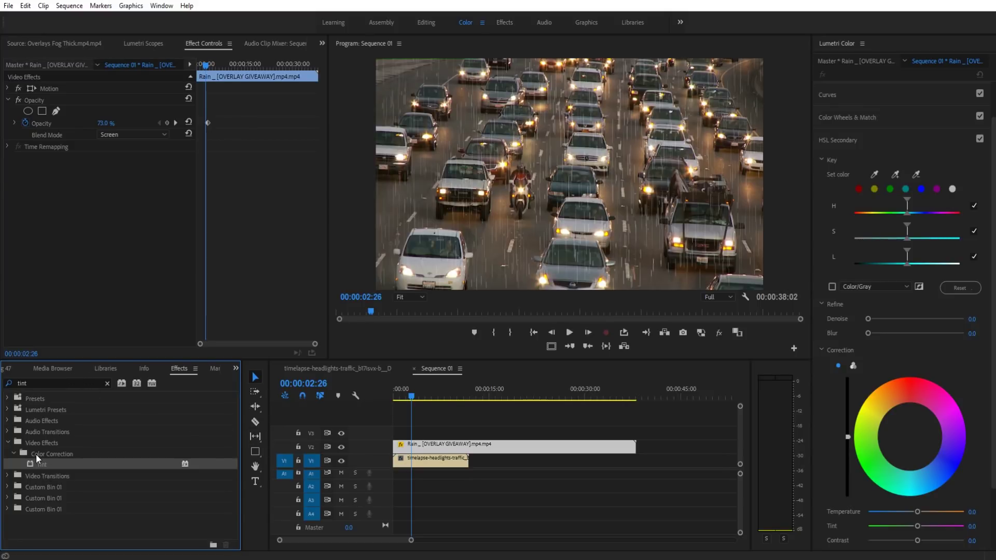
left_click_drag(43, 465, 421, 447)
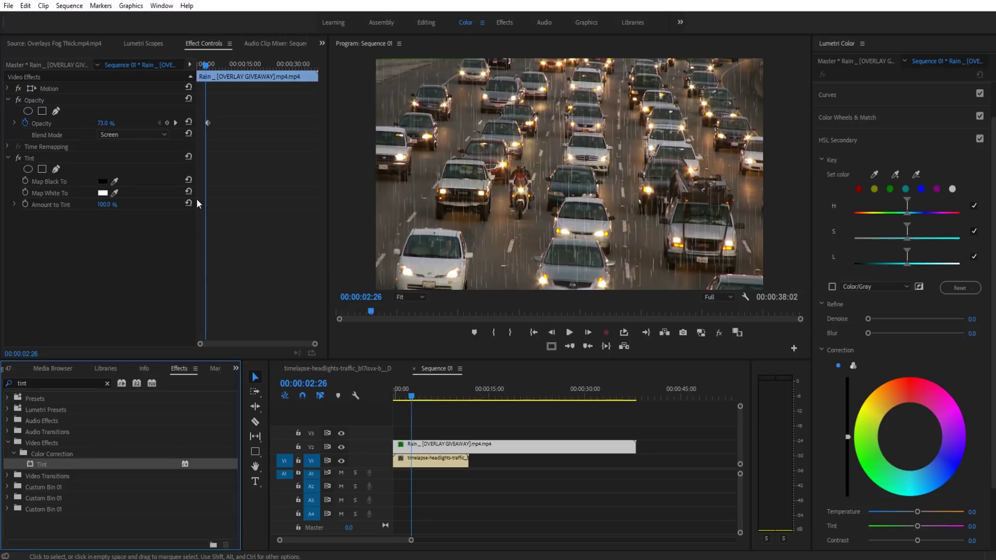
Set the Tint effect's Map White To color to light blue-violet 968DEF and play the sequence from the start
left_click(102, 193)
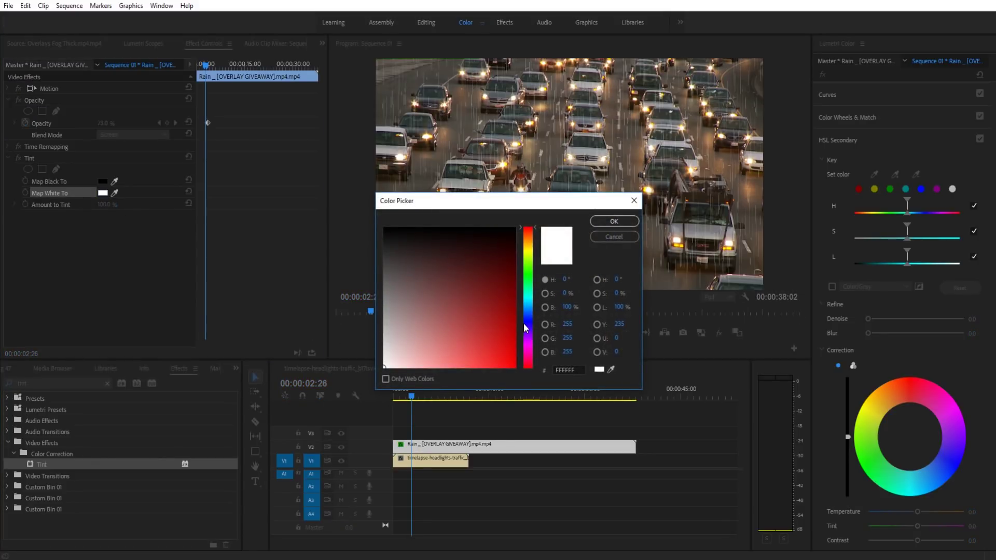
left_click(525, 323)
left_click(386, 364)
left_click_drag(385, 364, 437, 359)
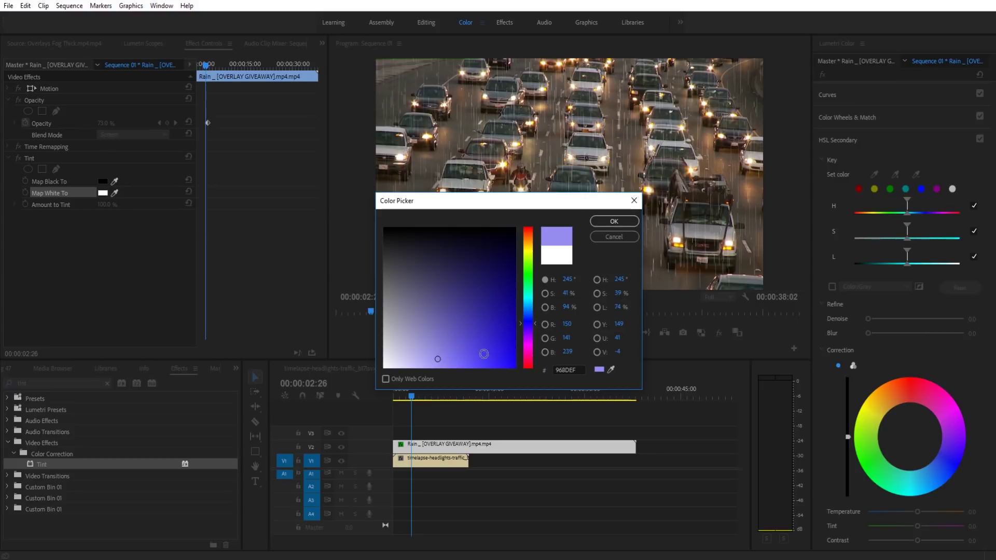
left_click(609, 224)
left_click_drag(422, 397, 368, 397)
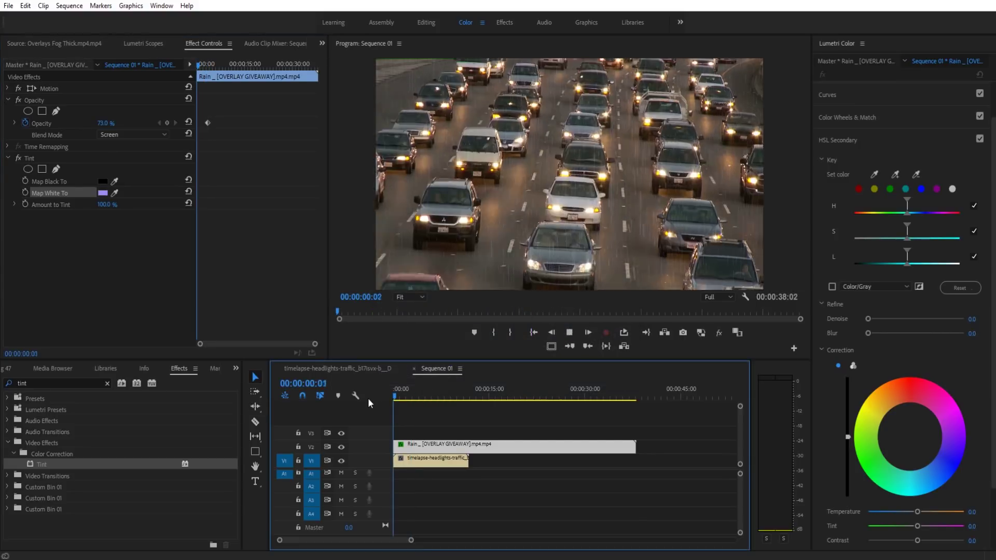
key("space")
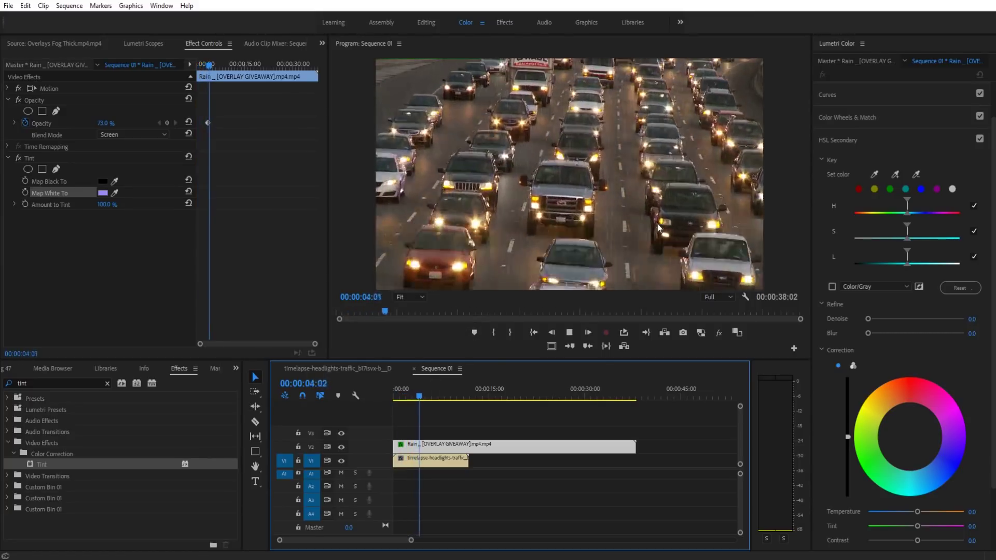
key("space")
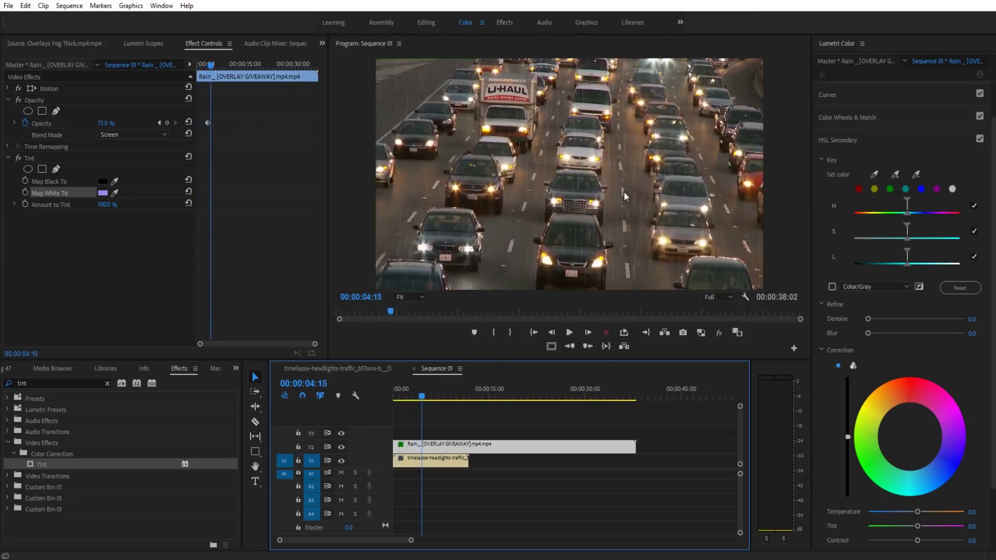
Set the rain overlay clip's speed to 200%
right_click(461, 449)
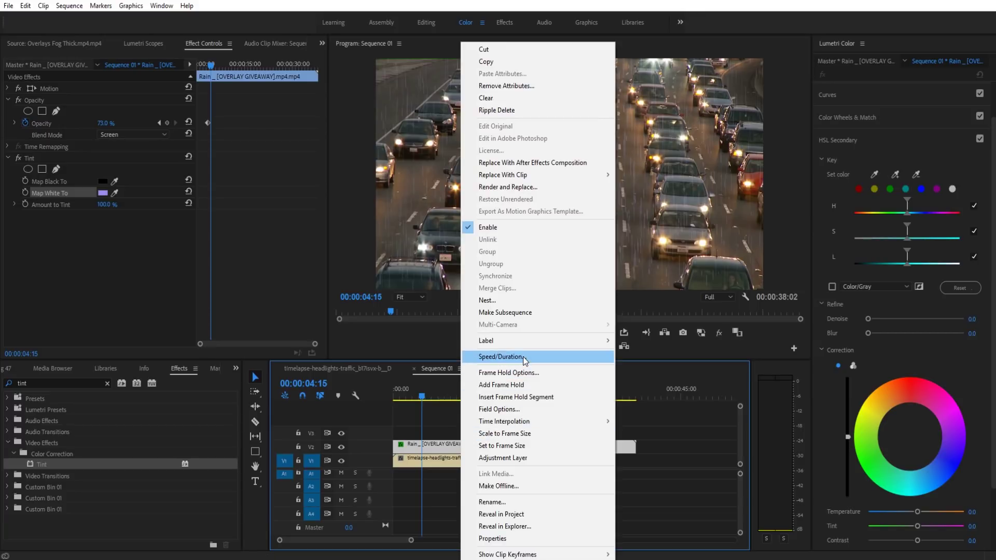
left_click(401, 421)
left_click(442, 449)
right_click(442, 449)
left_click(492, 357)
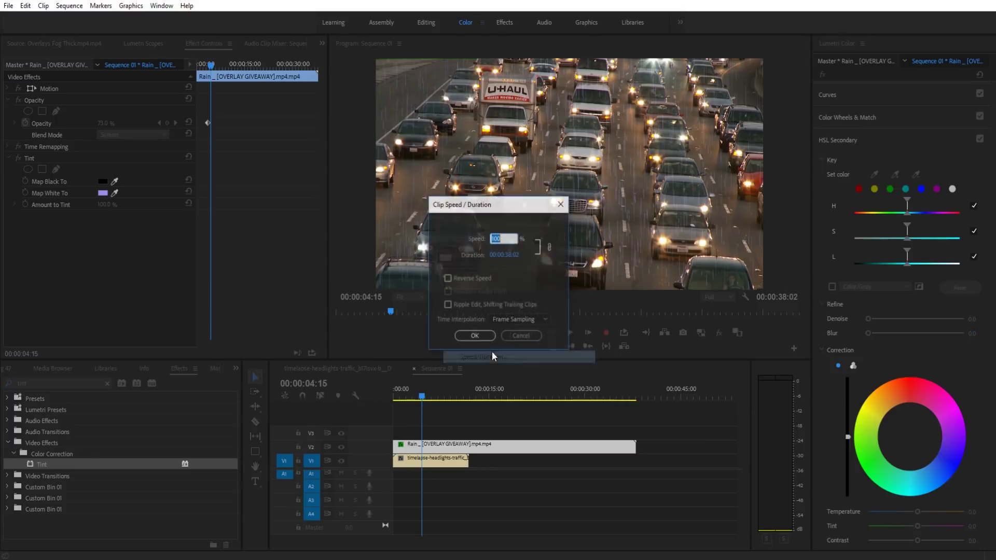
left_click_drag(493, 240, 506, 240)
left_click(506, 240)
type("2")
key("Return")
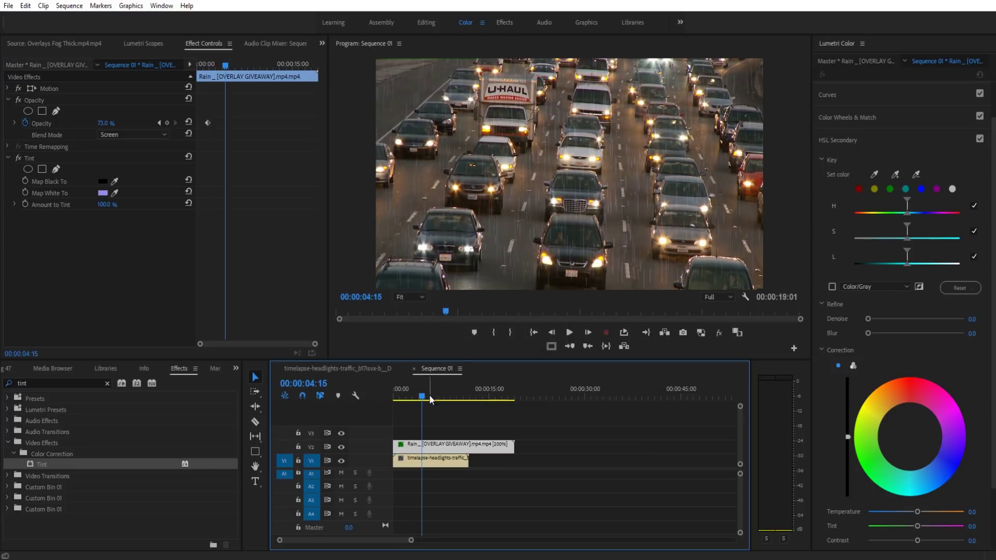
Play the sped-up rain over the traffic from the start of the sequence, then return to the start
key("Home")
key("space")
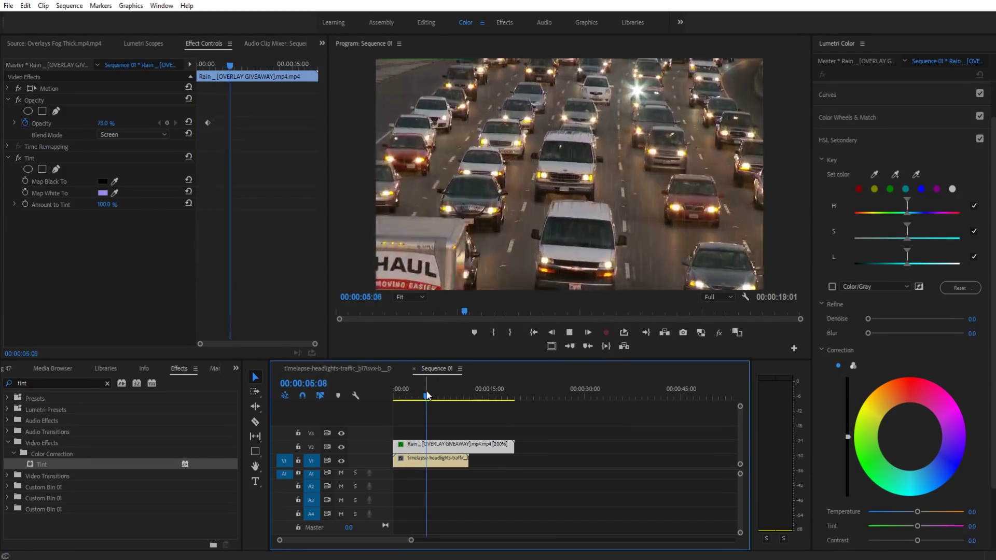
left_click_drag(427, 391, 398, 389)
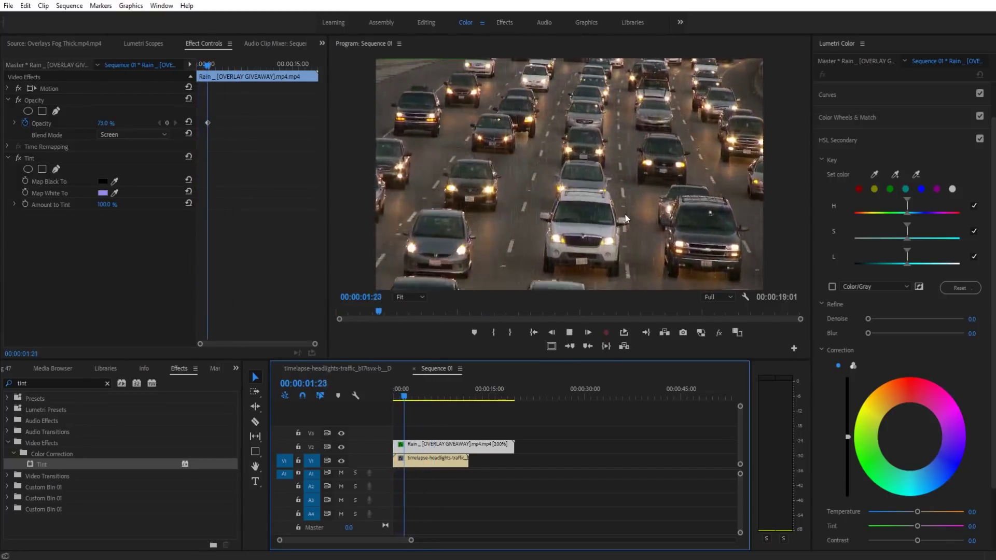
key("space")
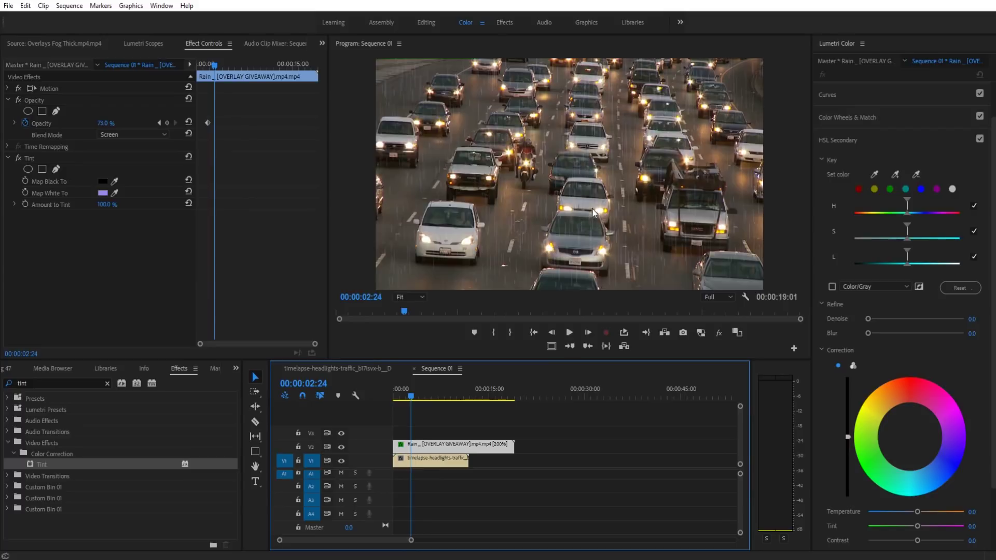
key("Home")
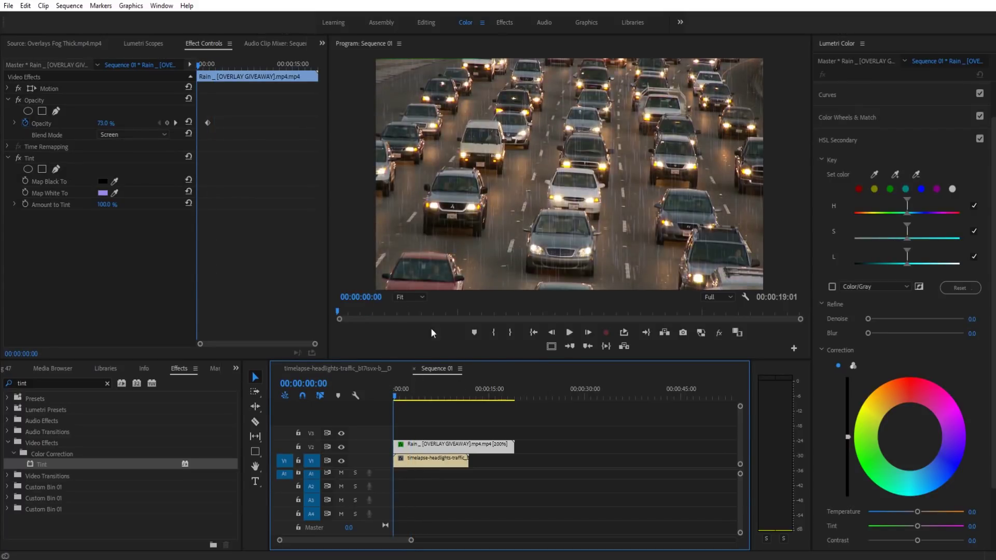
In the traffic clip's Lumetri basic correction, set Temperature to -17.8, Contrast to 54.6 and Highlights to 37.3
left_click(448, 458)
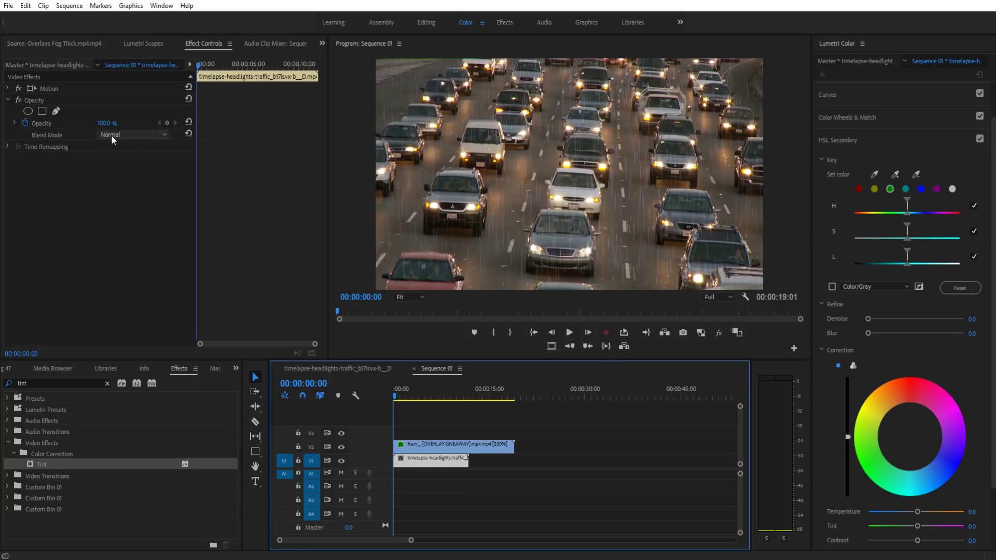
left_click(891, 96)
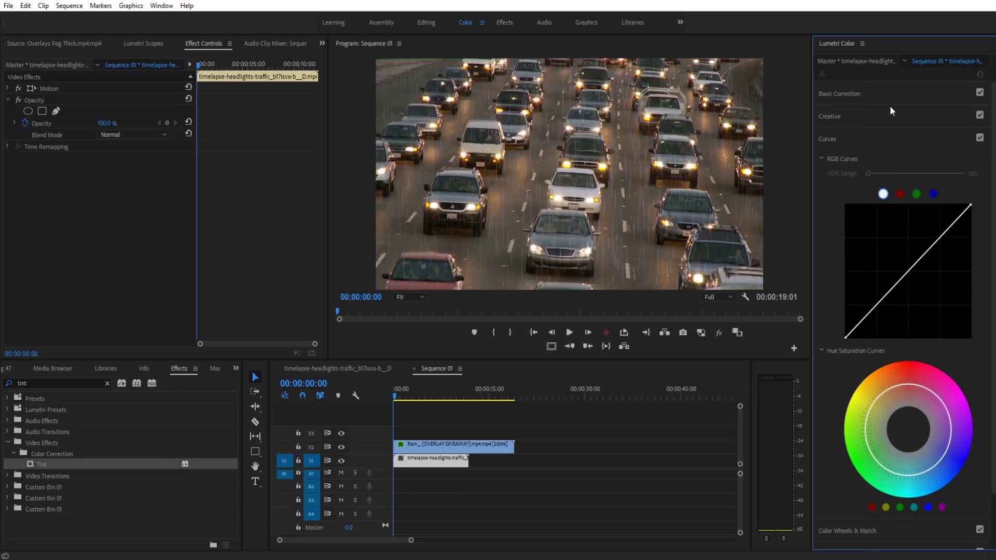
left_click(840, 94)
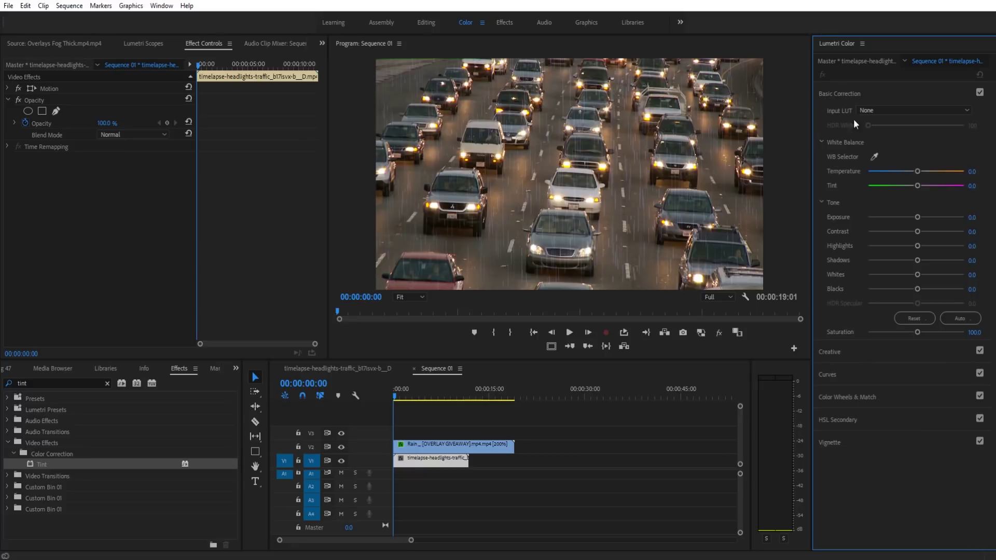
left_click_drag(918, 171, 908, 173)
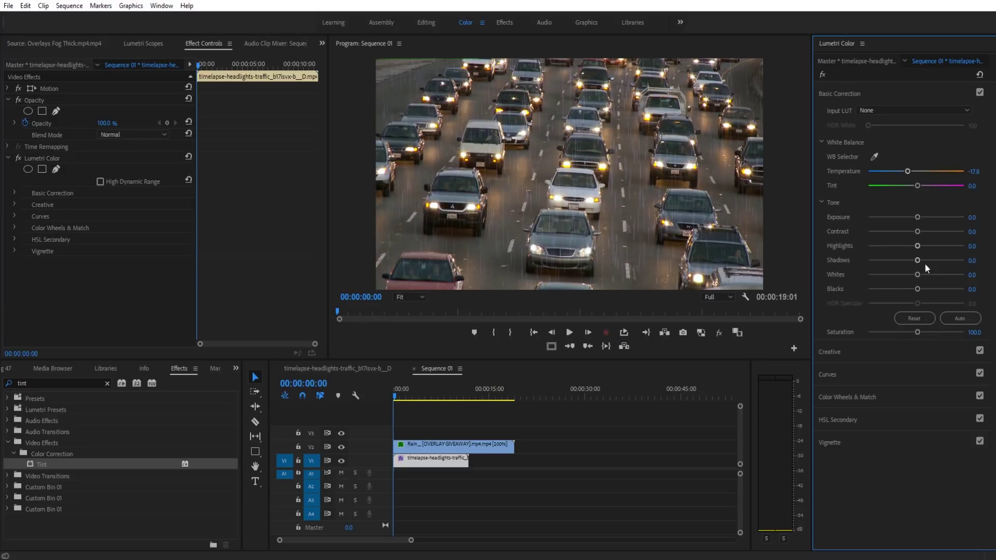
mouse_move(916, 232)
left_mouse_down()
mouse_move(946, 233)
mouse_move(896, 239)
mouse_move(932, 239)
left_mouse_up()
left_click_drag(934, 233, 933, 252)
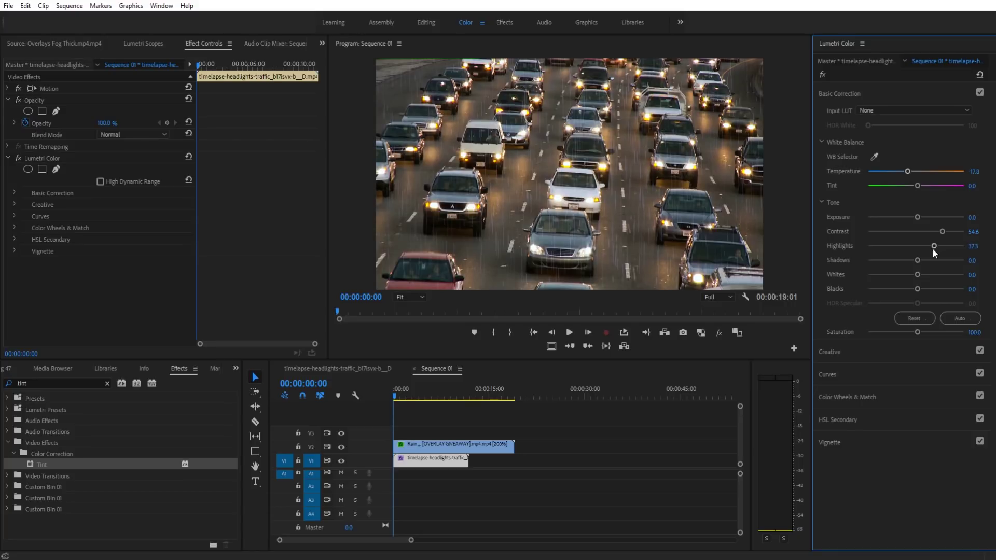
Shift the traffic clip's Creative shadow tint slightly toward blue and its highlight tint slightly toward orange
left_click(908, 350)
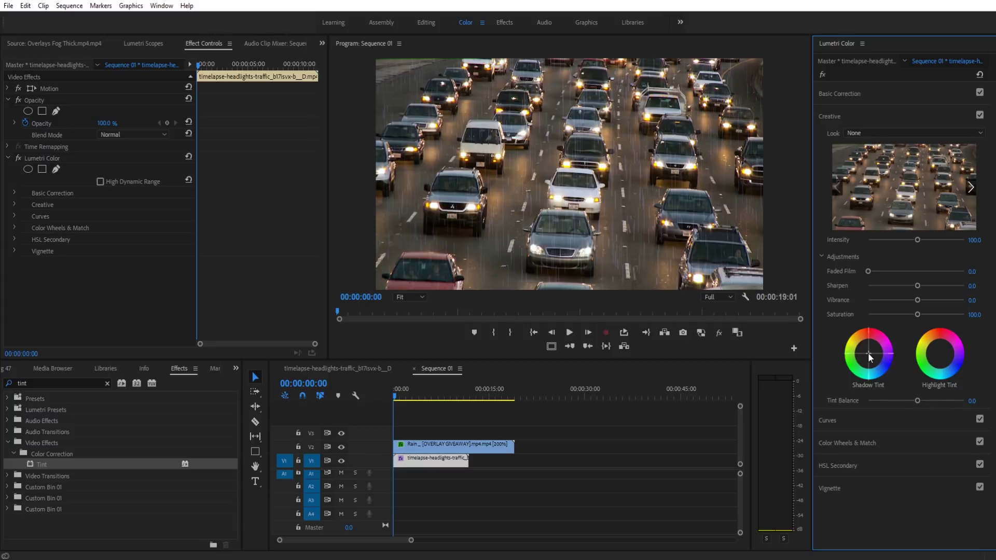
left_click_drag(869, 353, 874, 360)
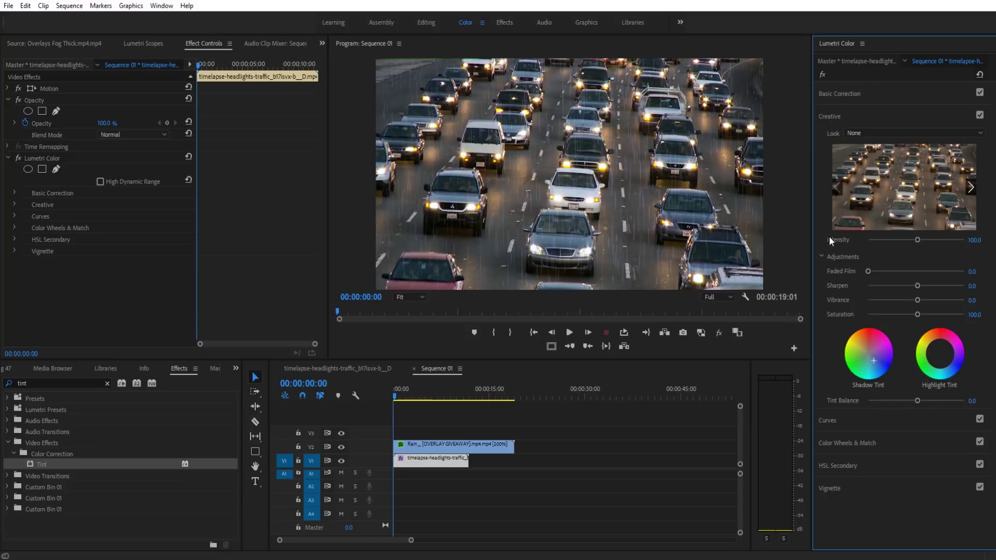
left_click(980, 116)
left_click(980, 115)
left_click_drag(936, 352, 934, 346)
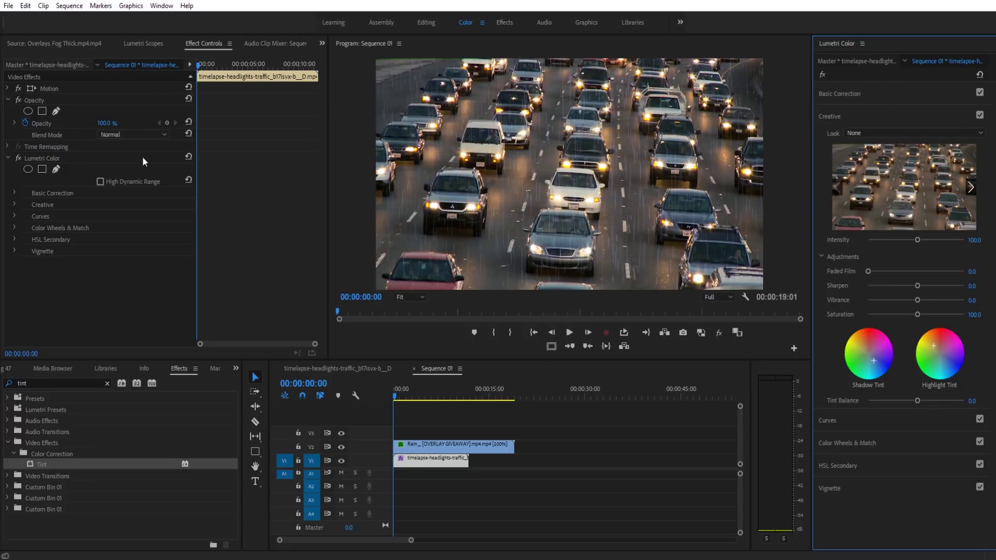
Collapse the traffic clip's Lumetri Color effect and toggle it to compare the image with and without the grade
left_click(113, 160)
left_click(8, 159)
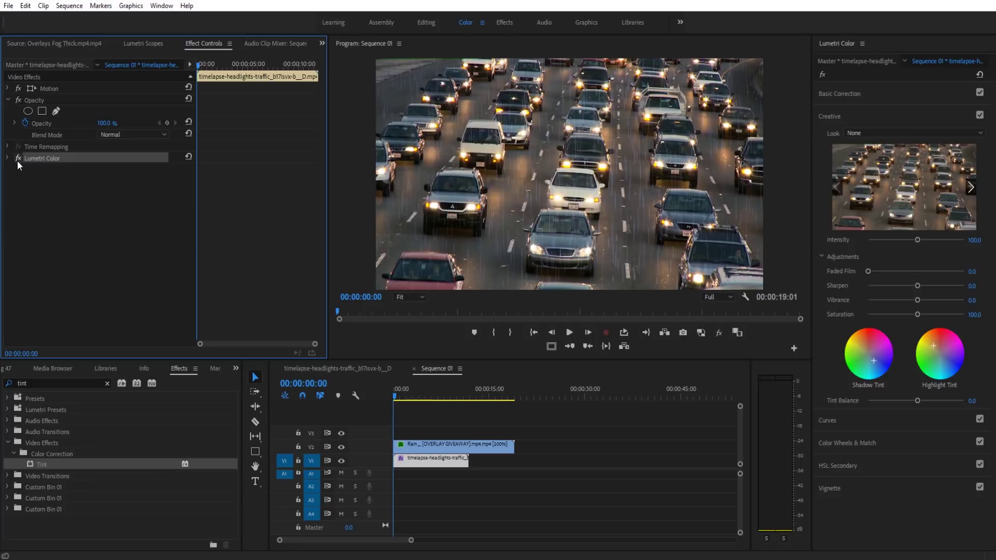
left_click(18, 158)
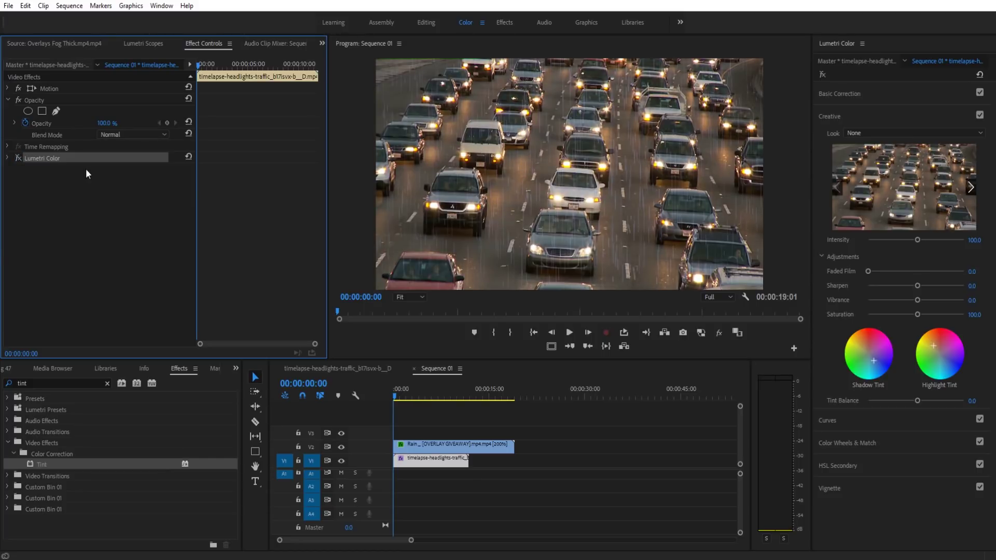
Shape the traffic clip's white RGB curve with three points, raising the highlights and keeping the midtones and shadows near the diagonal
left_click(878, 418)
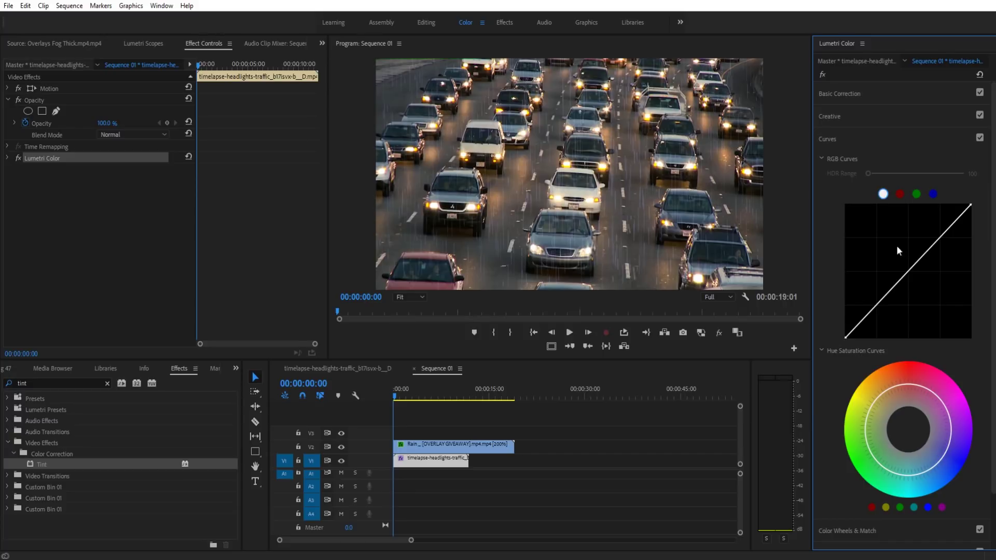
left_click(951, 227)
left_click_drag(952, 227, 942, 224)
left_click(913, 251)
left_click_drag(914, 252, 918, 257)
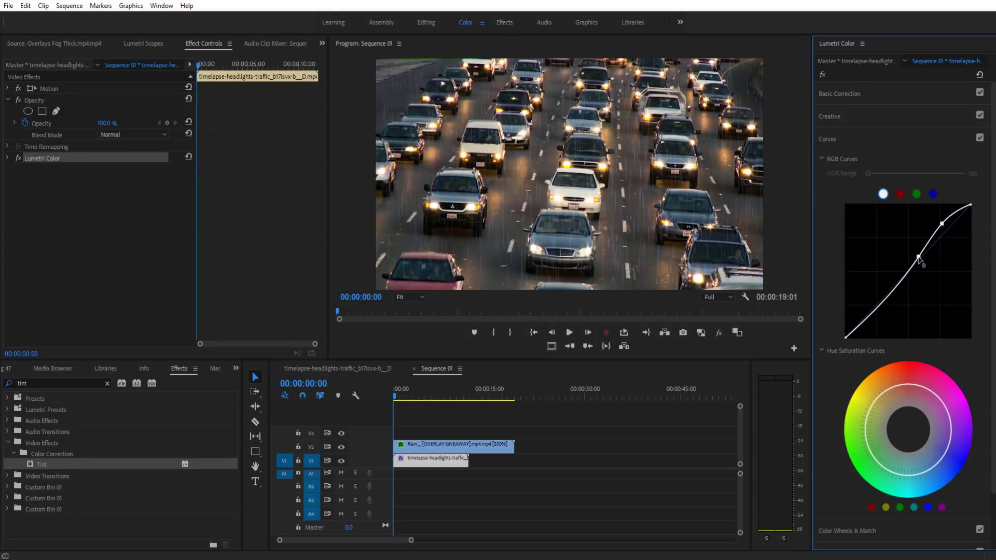
left_click(882, 299)
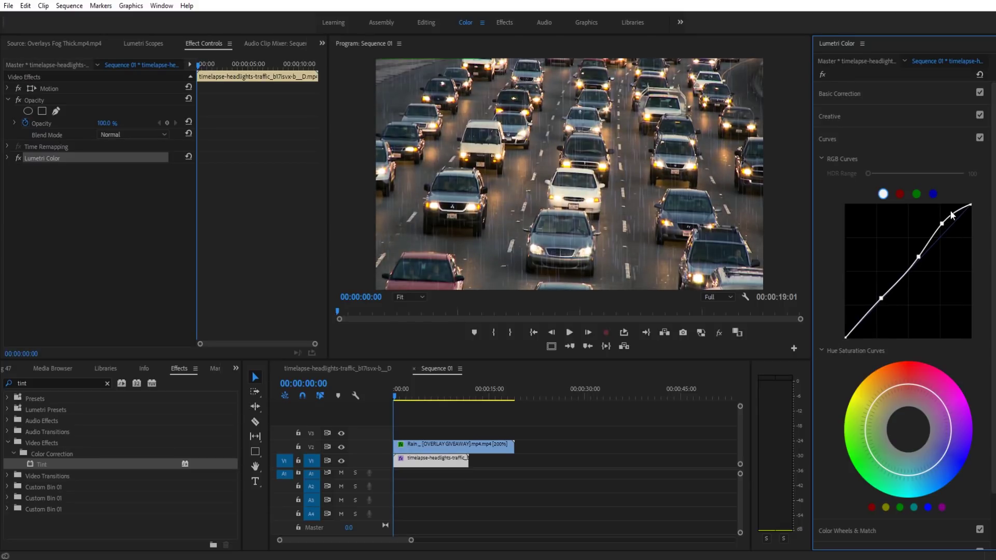
left_click_drag(942, 224, 943, 219)
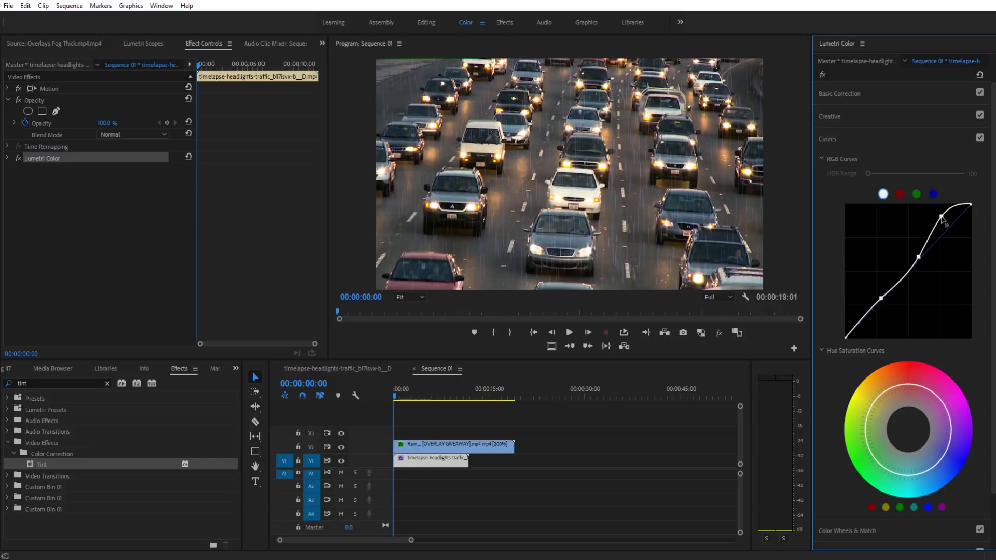
Toggle the Curves correction off and on repeatedly to compare the traffic image, leaving it enabled
left_click(980, 138)
left_click(981, 139)
left_click(981, 138)
left_click(981, 139)
left_click(981, 138)
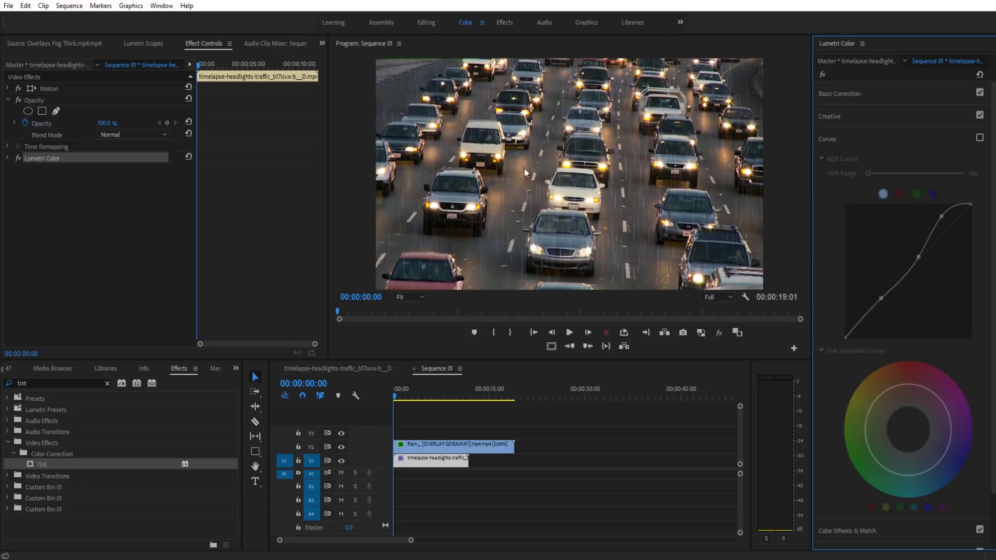
left_click(981, 138)
left_click(980, 138)
left_click(980, 138)
left_click(980, 138)
left_click(980, 139)
left_click(981, 139)
left_click(980, 139)
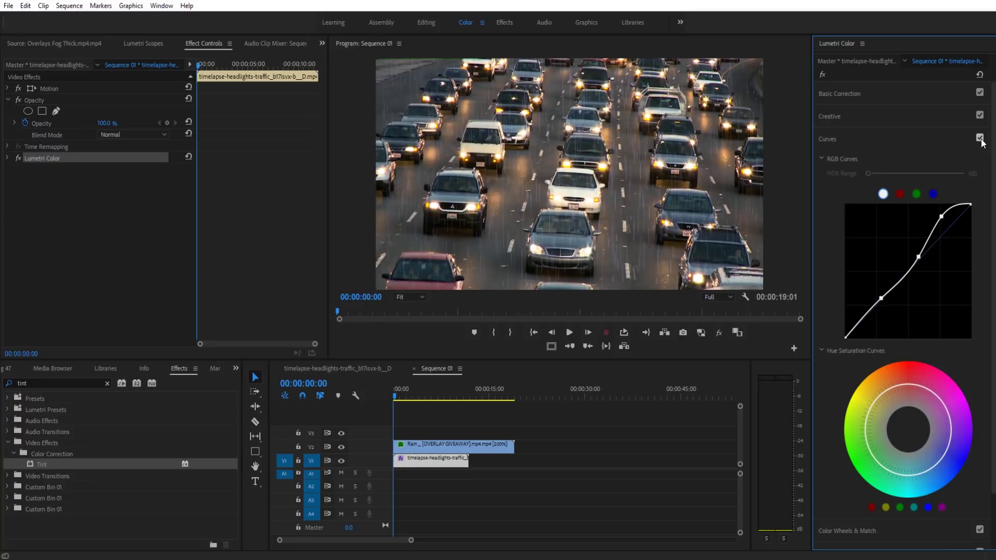
left_click(980, 138)
left_click(981, 138)
left_click(980, 138)
left_click(980, 138)
Play the sequence to 00:00:02:14 and lower the rain overlay's keyframed opacity to 51% there
key("space")
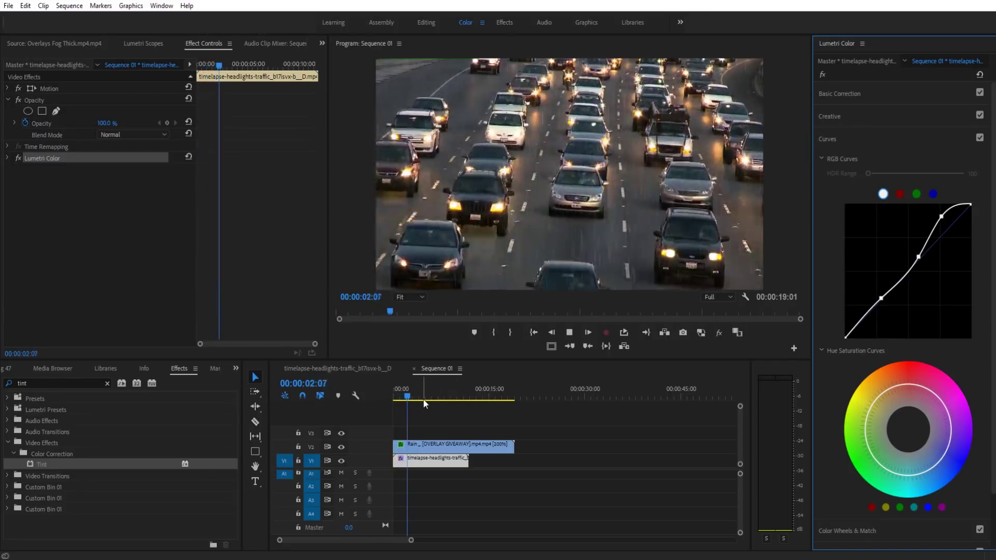
key("space")
left_click(429, 446)
left_click_drag(106, 124, 99, 124)
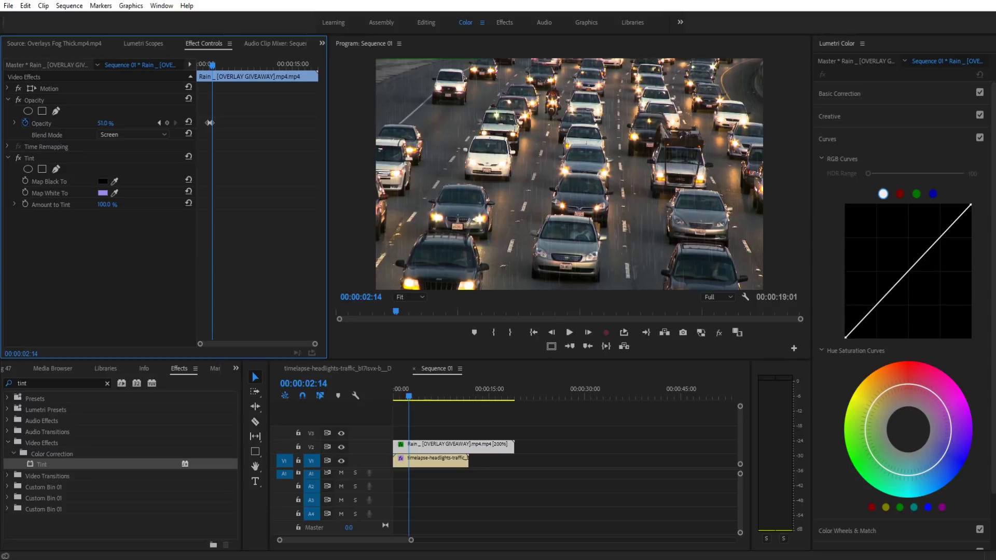
Play the graded traffic with the fainter rain from the start of the sequence with no clip selected
left_click(380, 394)
key("Home")
key("space")
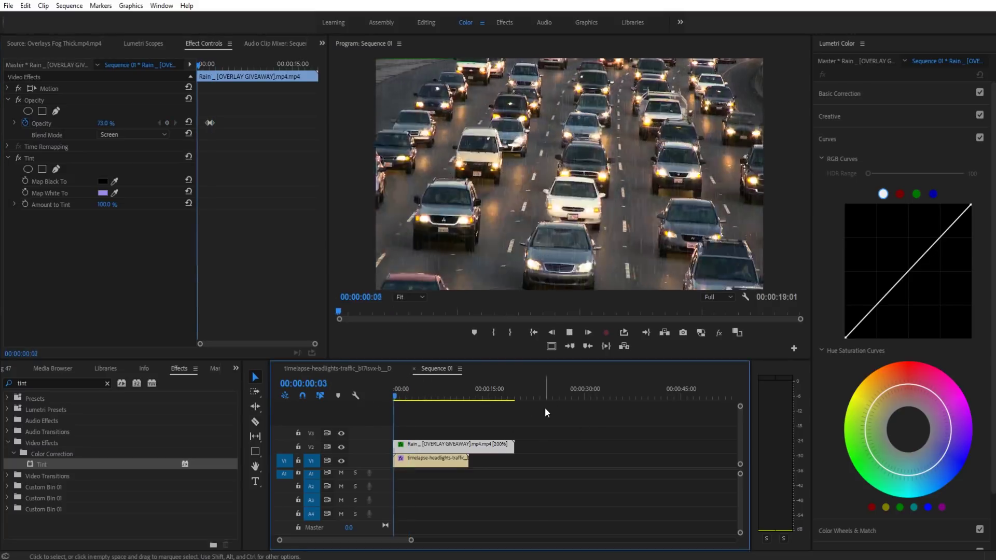
left_click(574, 414)
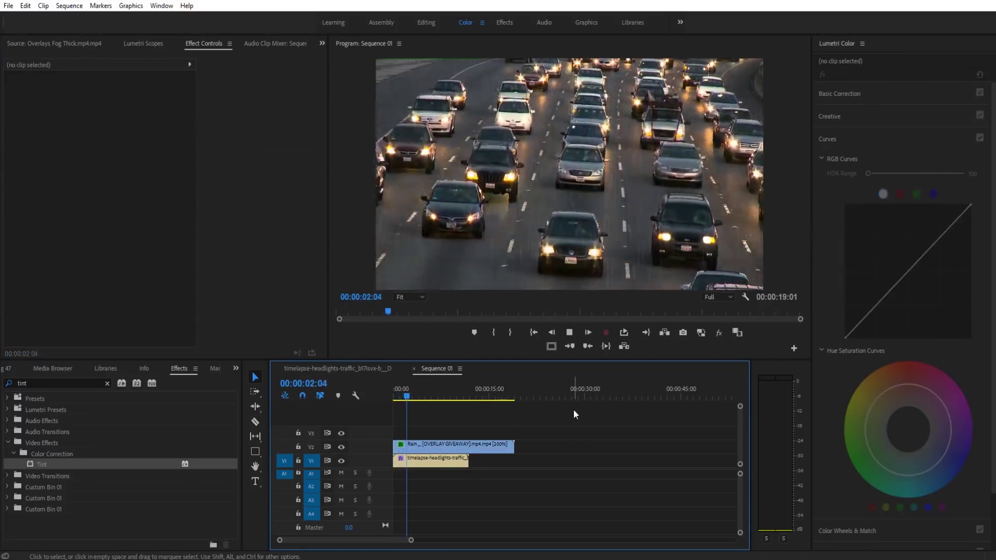
key("space")
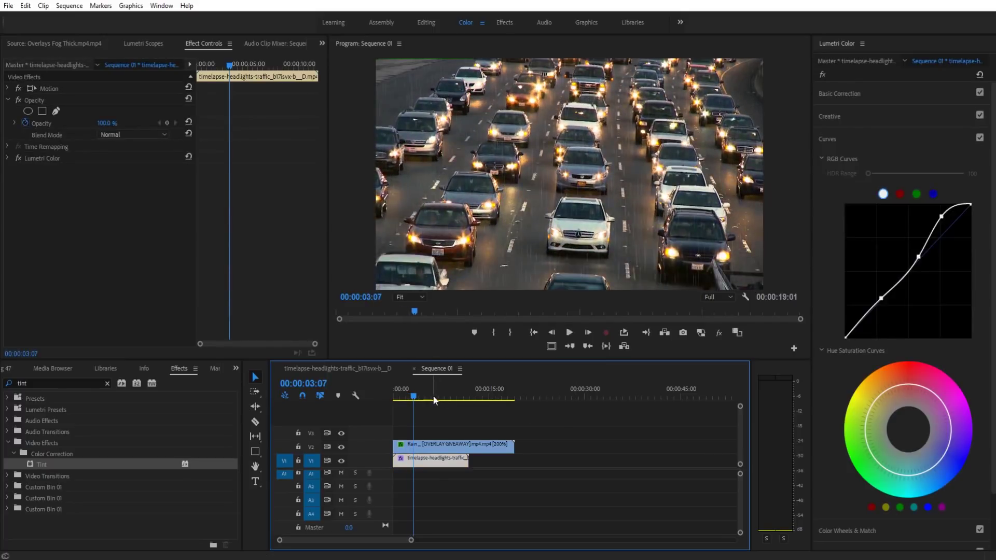
Play the finished foggy traffic sequence from 00:00:01:20 as a reference and return to Sequence 01
key("Home")
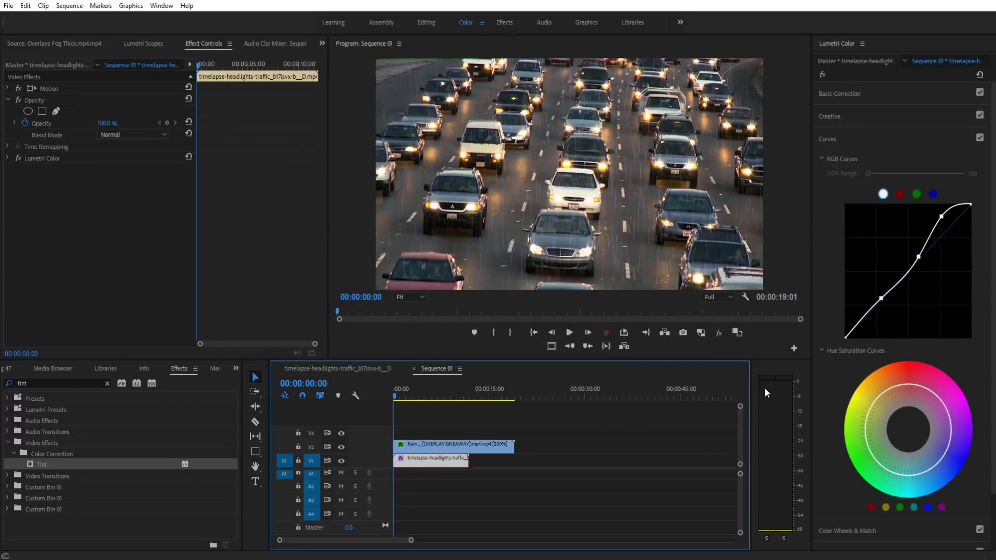
left_click(880, 535)
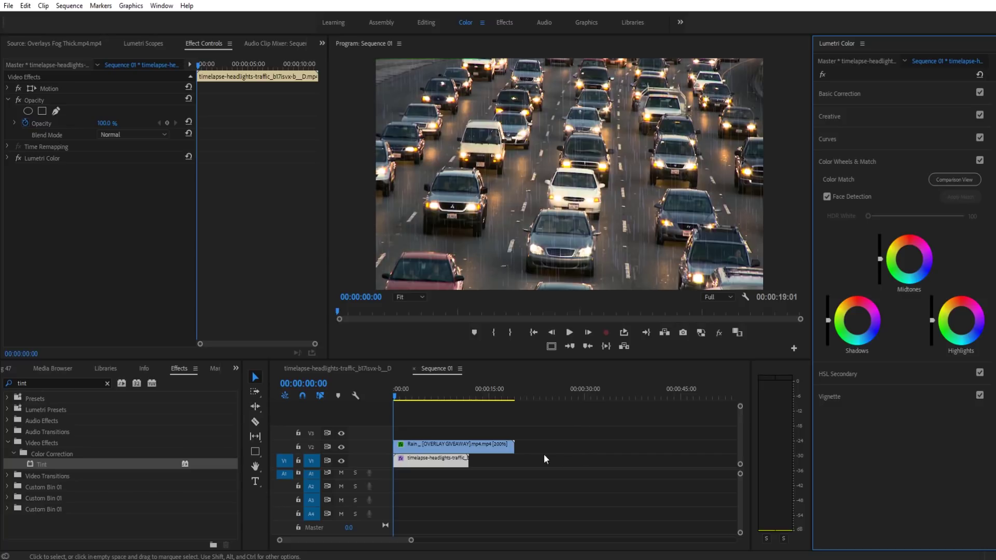
left_click(465, 481)
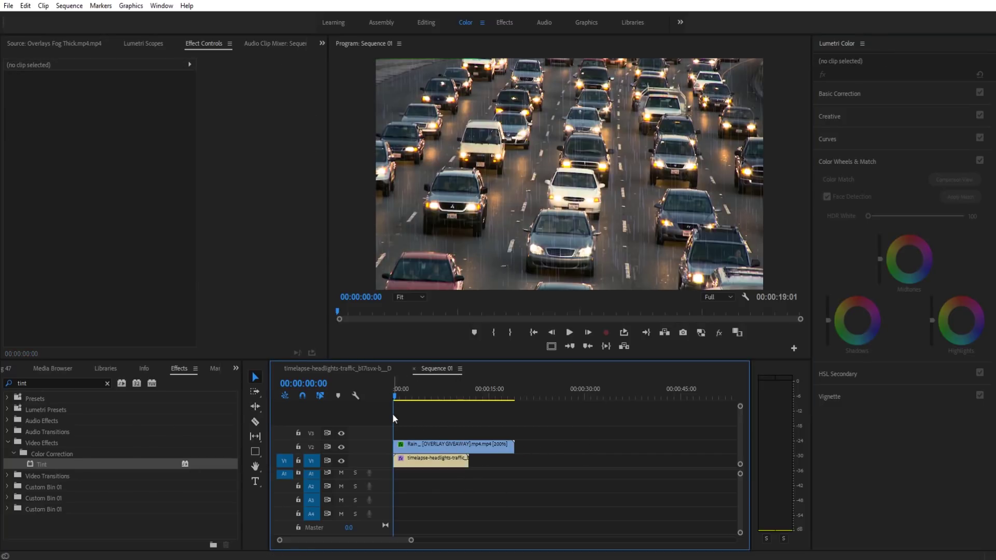
left_click(360, 369)
left_click(456, 394)
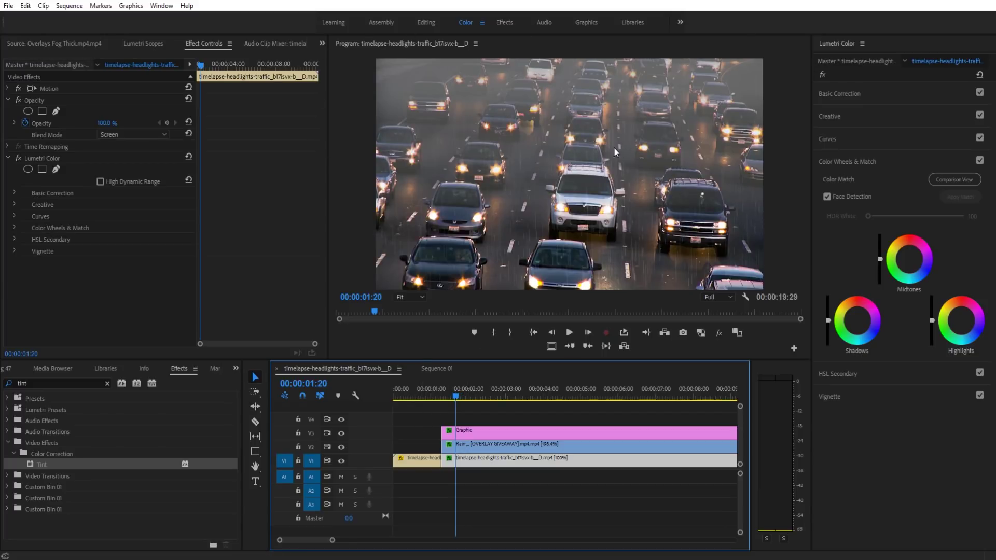
key("space")
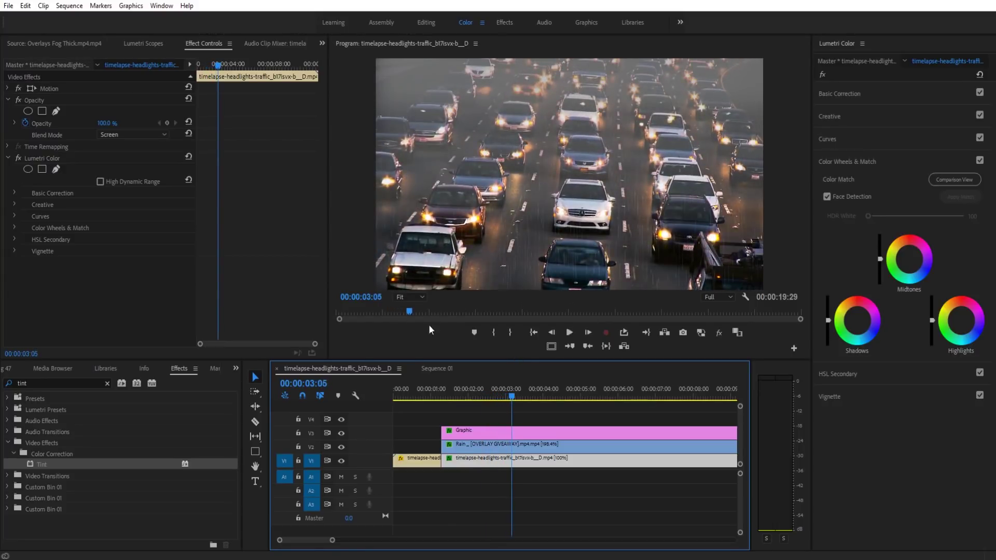
left_click(427, 369)
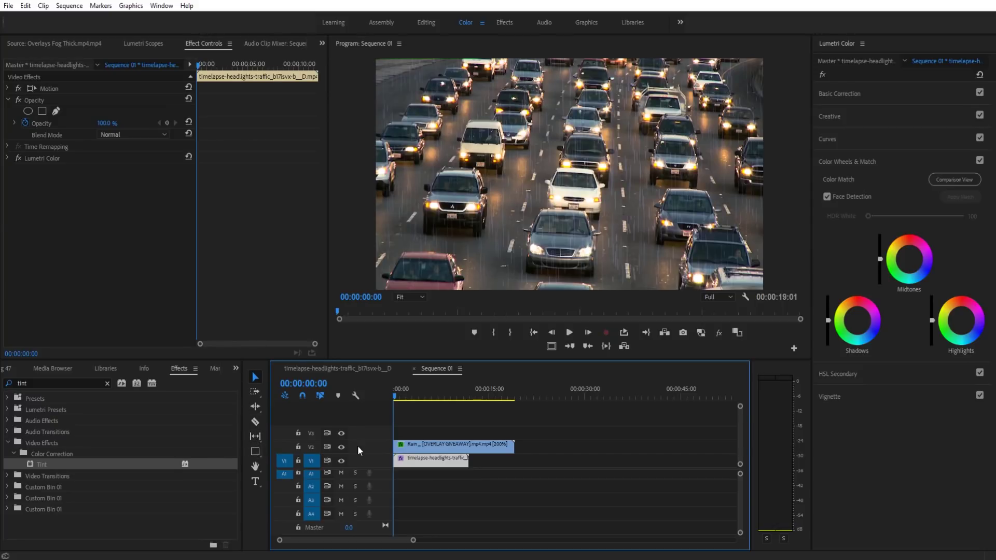
Draw a rectangle shape covering the whole video frame above the rain overlay and fill it with light grey B2B2B2
left_click(419, 434)
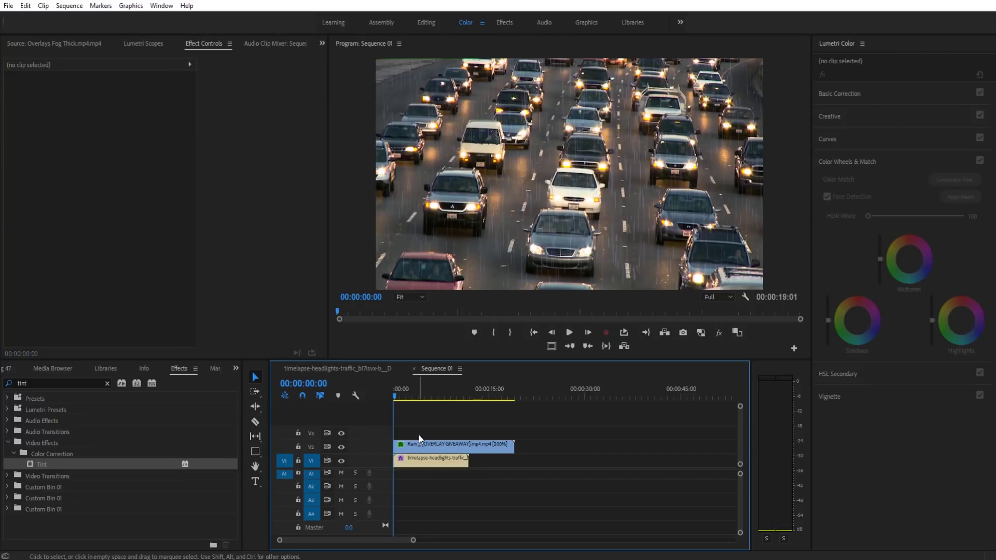
left_click(256, 452)
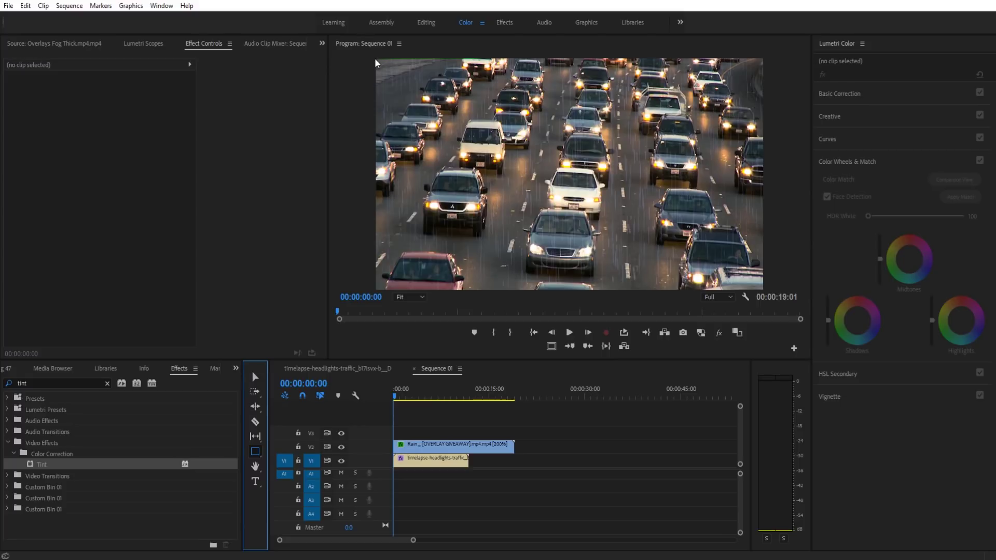
mouse_move(375, 58)
left_mouse_down()
mouse_move(805, 273)
mouse_move(764, 292)
left_mouse_up()
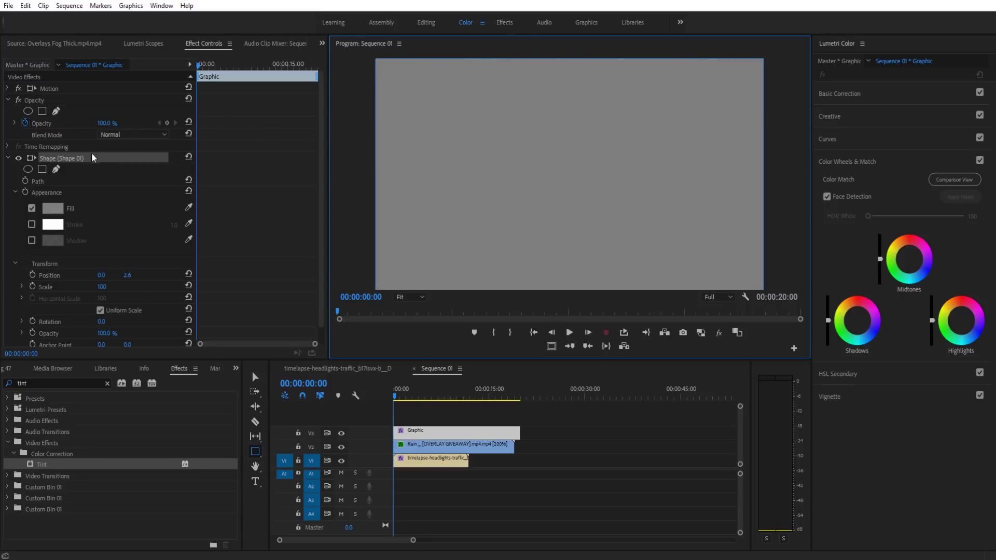
left_click(56, 208)
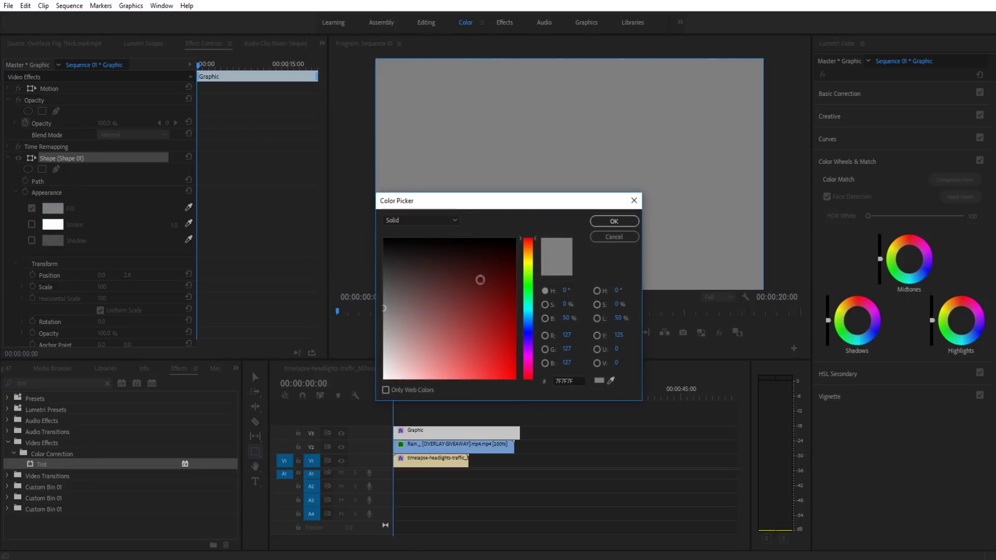
left_click_drag(383, 314, 382, 336)
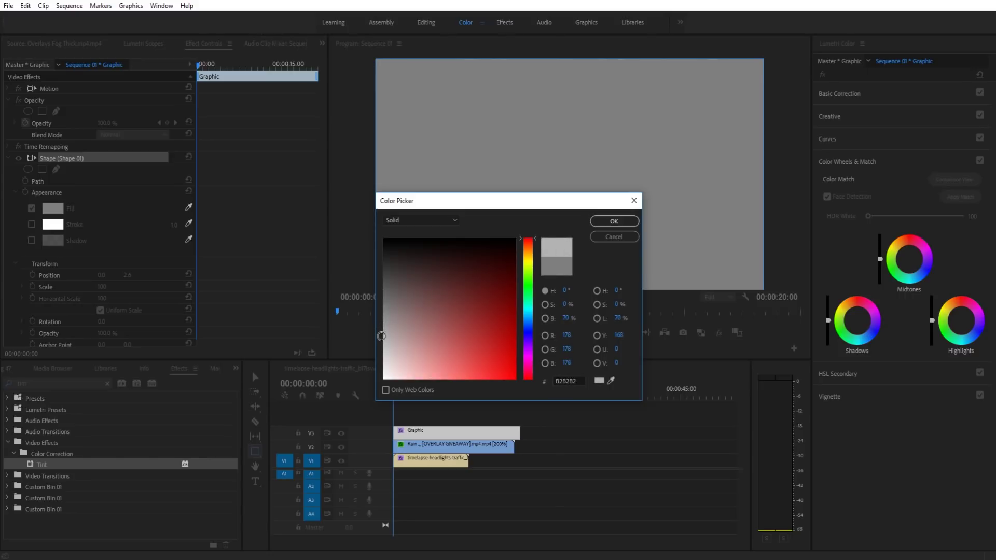
left_click(609, 225)
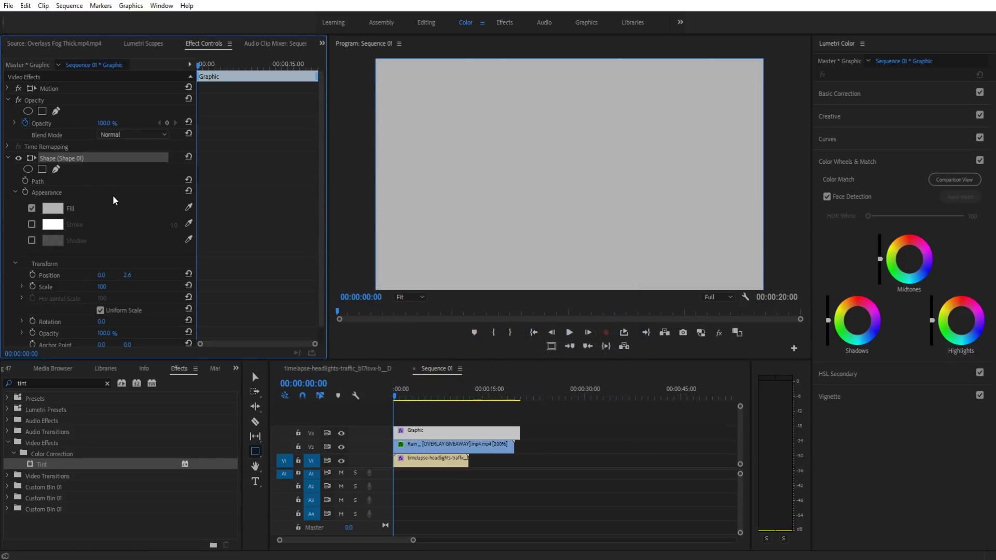
Rename the grey rectangle shape as Background Fog
left_click(14, 192)
left_click(54, 156)
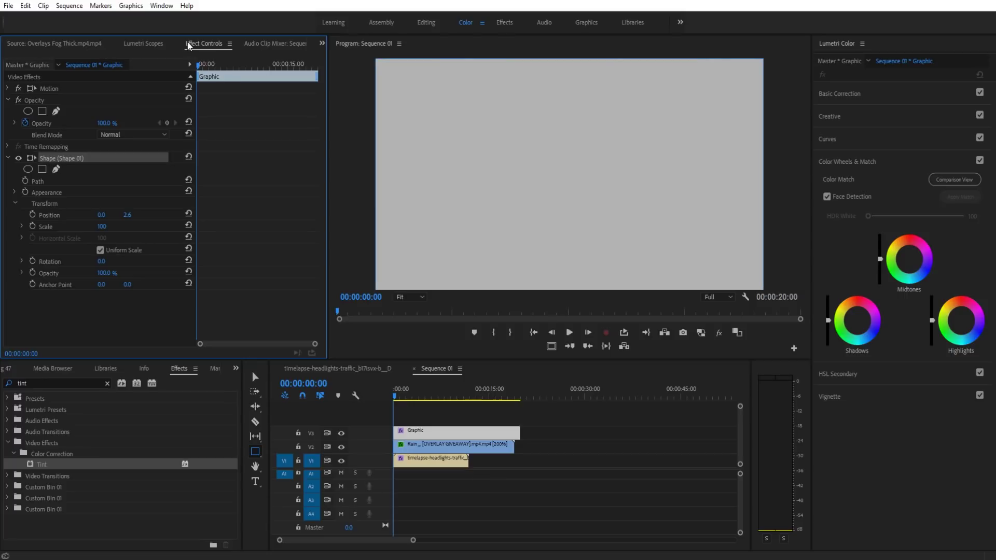
left_click(440, 430)
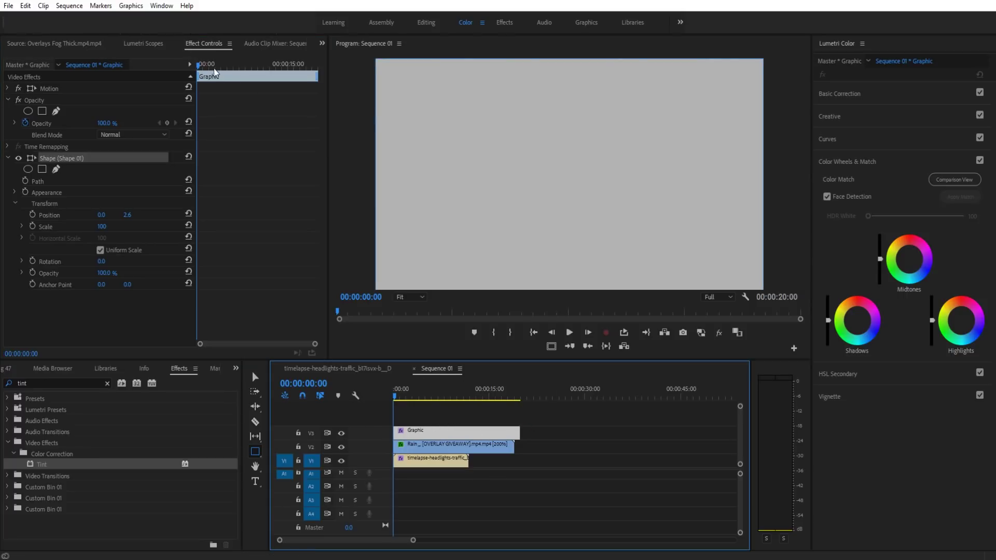
right_click(82, 160)
left_click(113, 167)
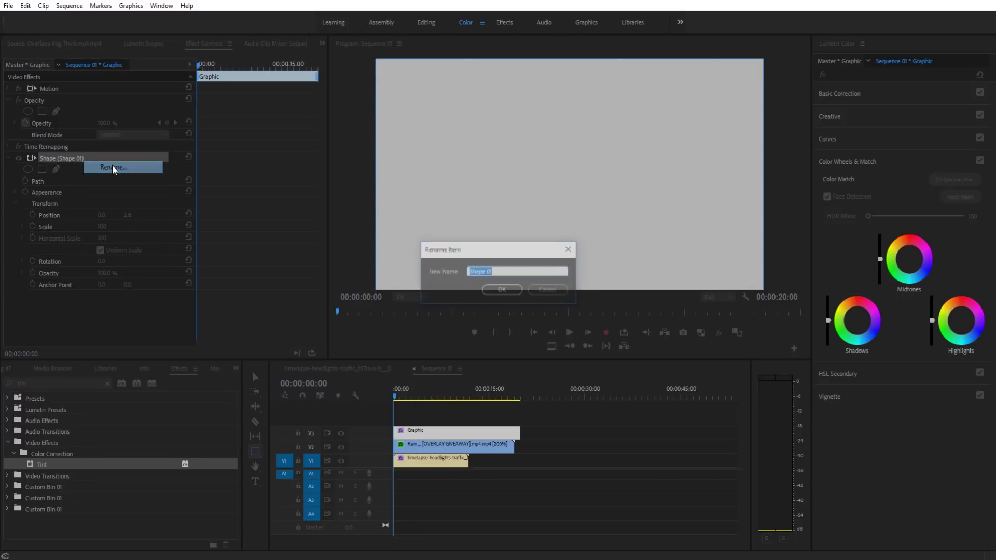
type("Background F")
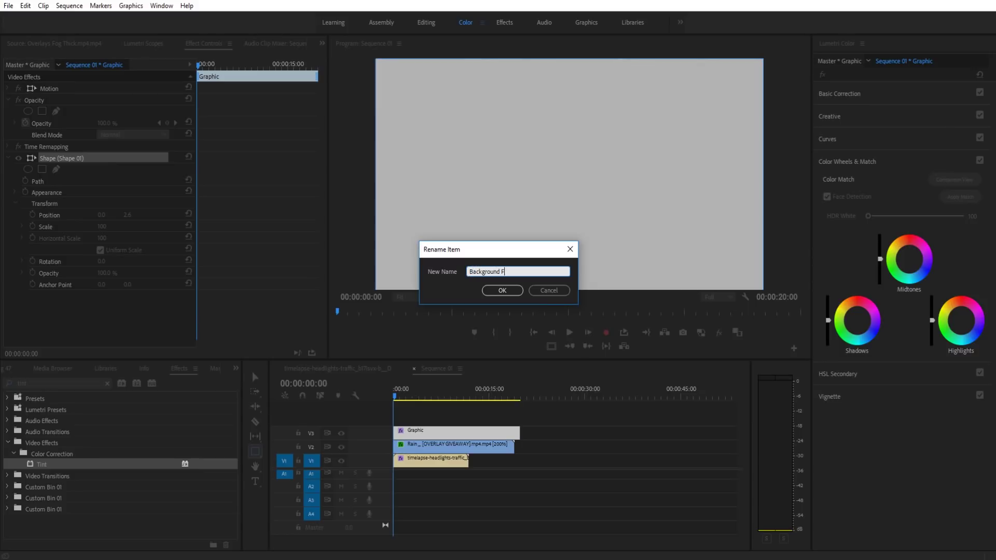
type("og")
key("Return")
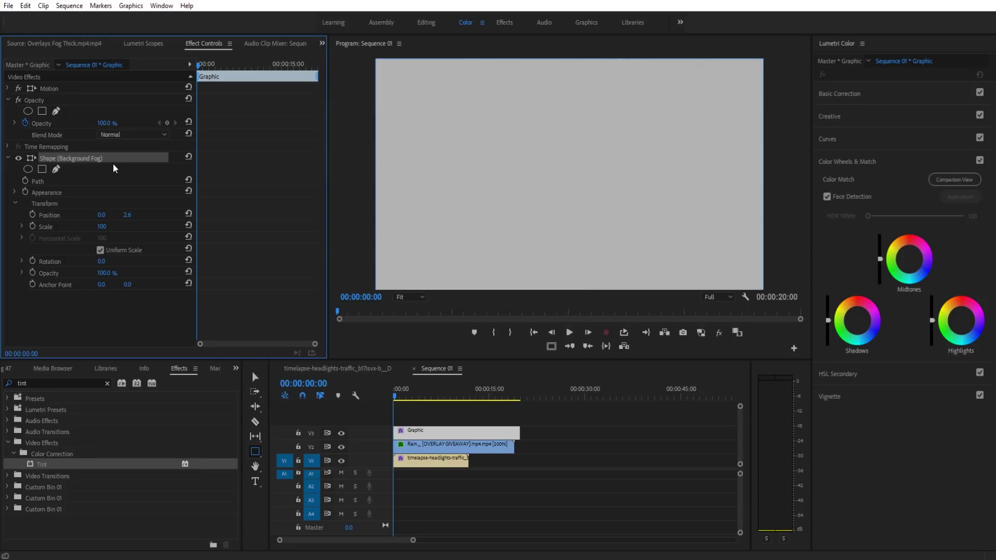
Add a four-point mask to the Background Fog shape, fitting it over the frame's upper strip and slightly beyond its right edge
left_click(47, 167)
left_click_drag(591, 171, 774, 112)
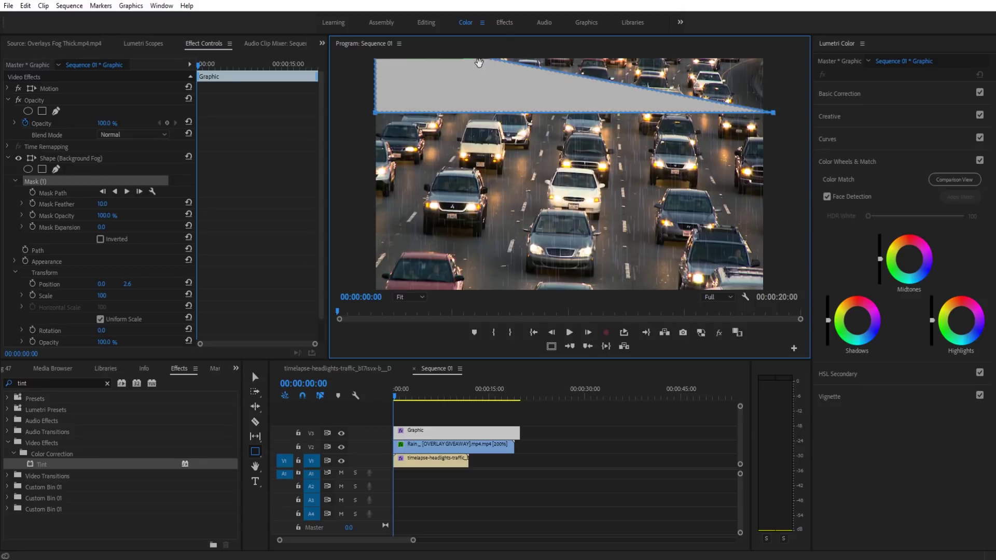
left_click(408, 297)
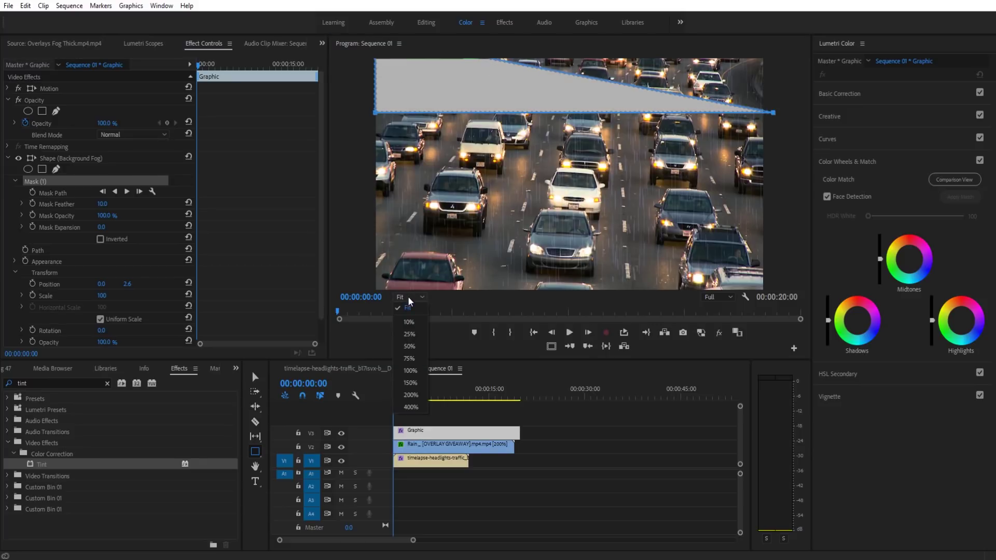
left_click(409, 334)
left_click_drag(507, 95, 701, 92)
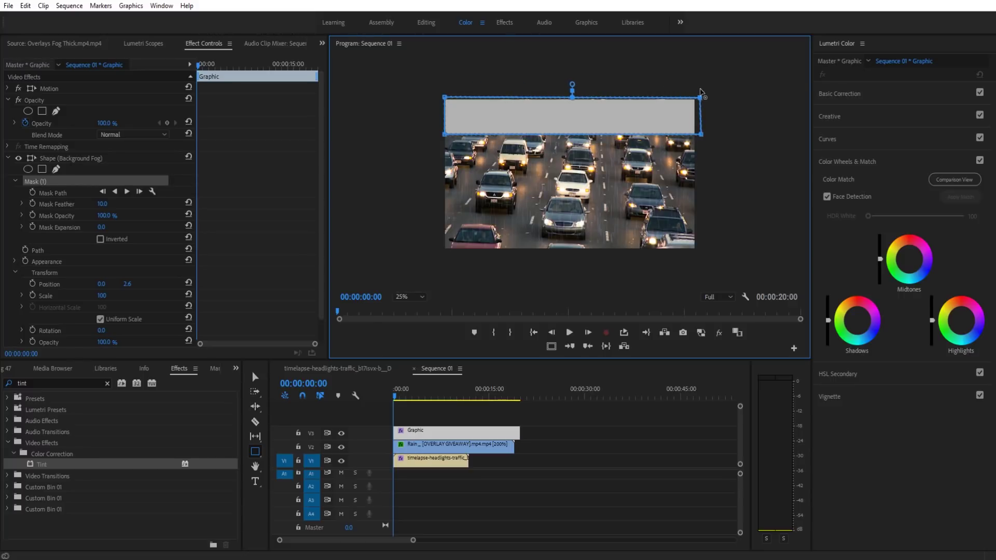
left_click(362, 371)
left_click(432, 371)
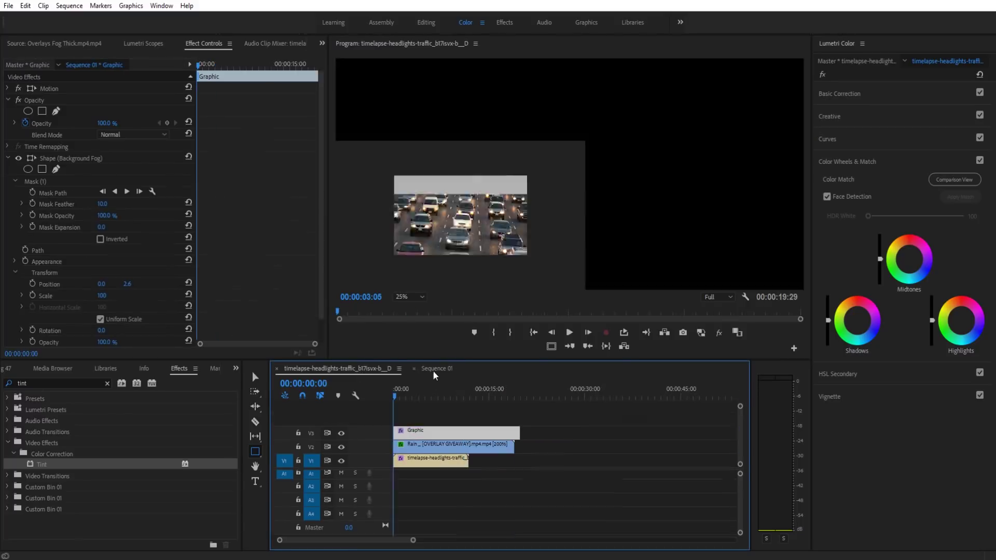
left_click(407, 297)
left_click(422, 312)
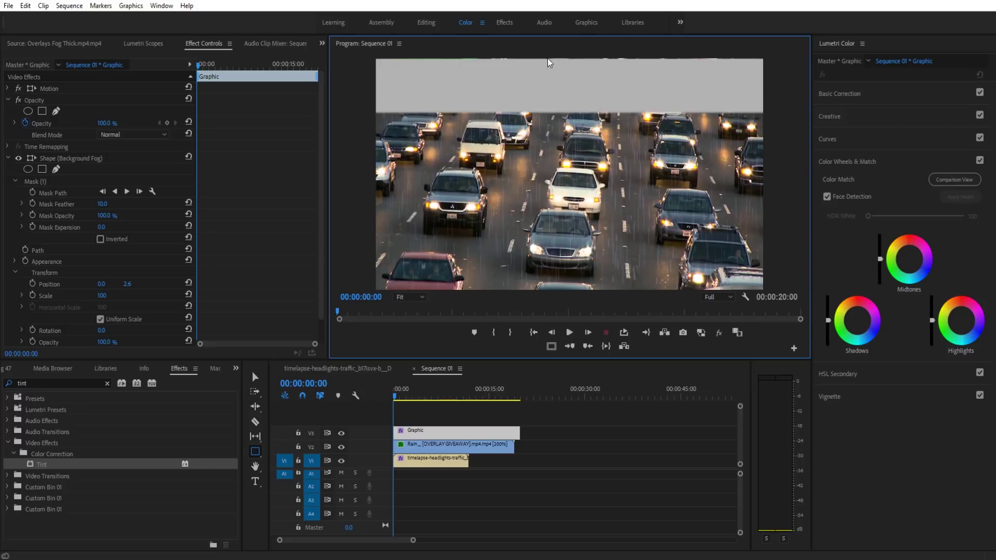
Move the Background Fog shape up to a vertical position of -33.4
left_click(66, 159)
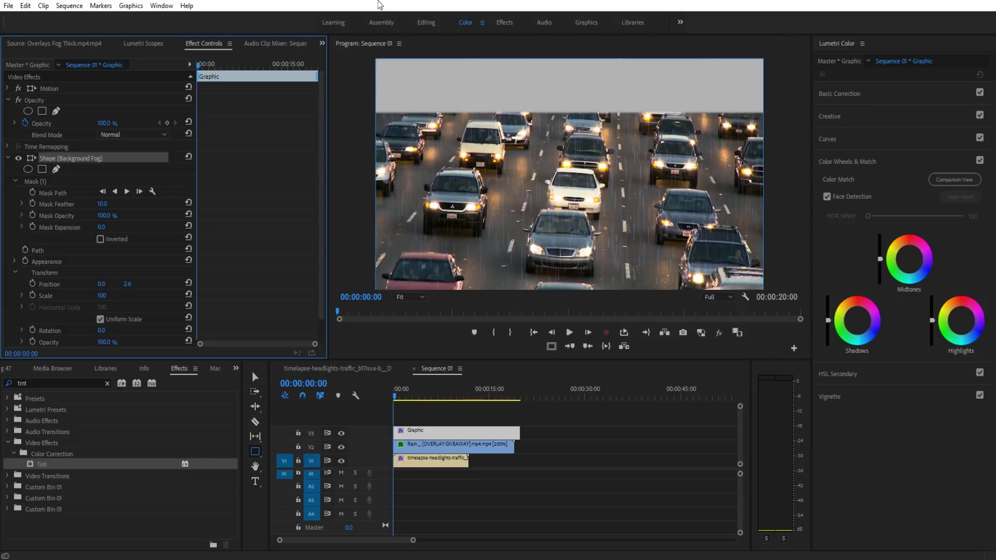
left_click(408, 297)
left_click(413, 333)
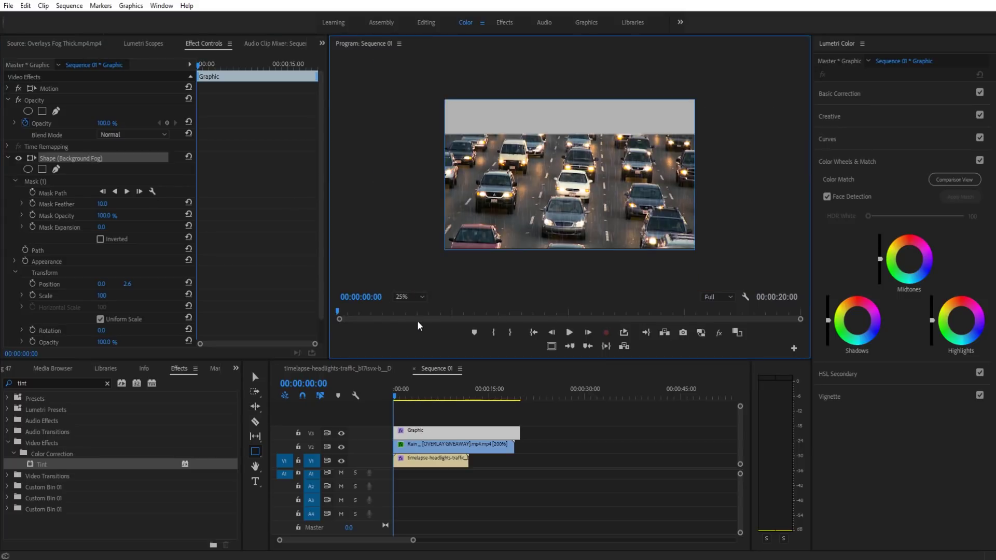
scroll(79, 262, "down", 1)
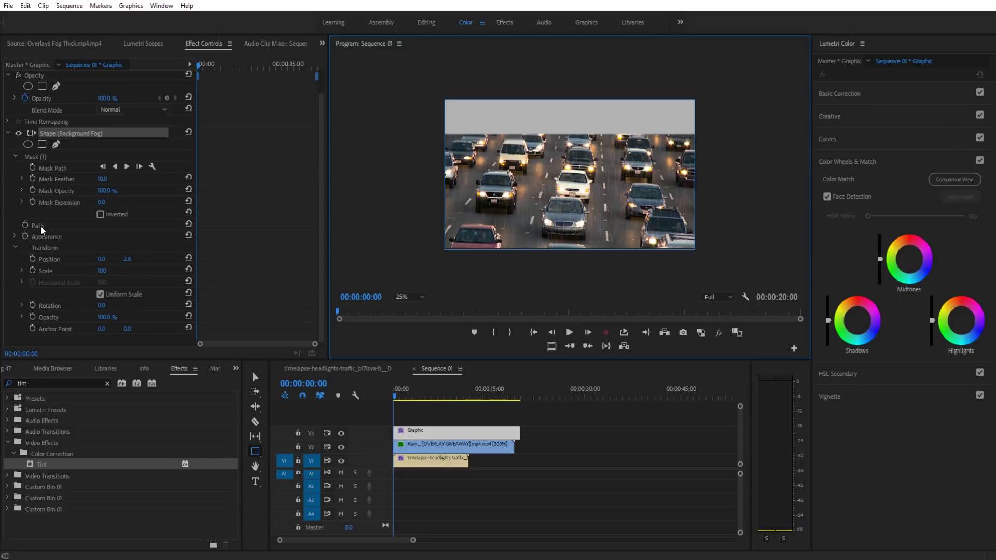
left_click(48, 244)
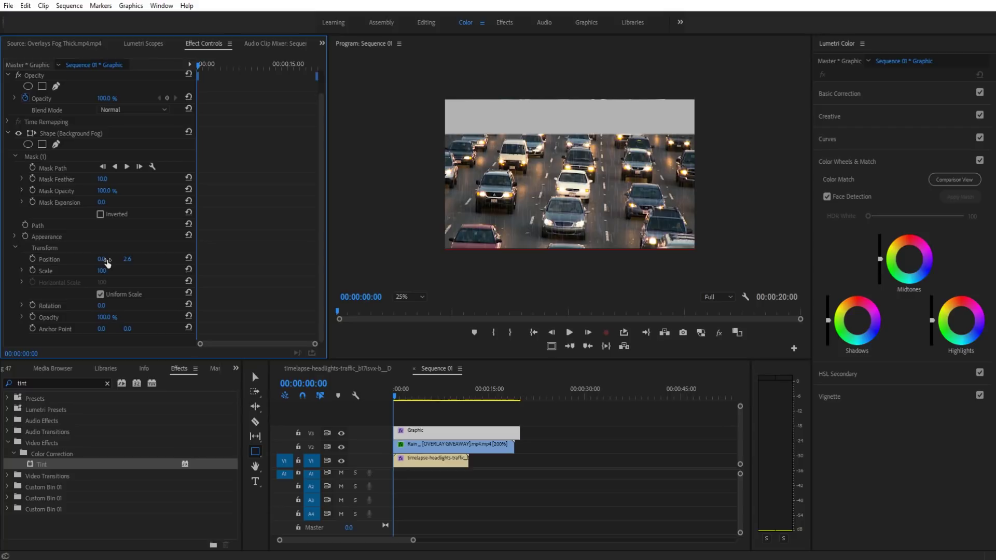
left_click_drag(125, 262, 114, 262)
Rename the fog shape's mask as Background
left_click(52, 153)
right_click(51, 153)
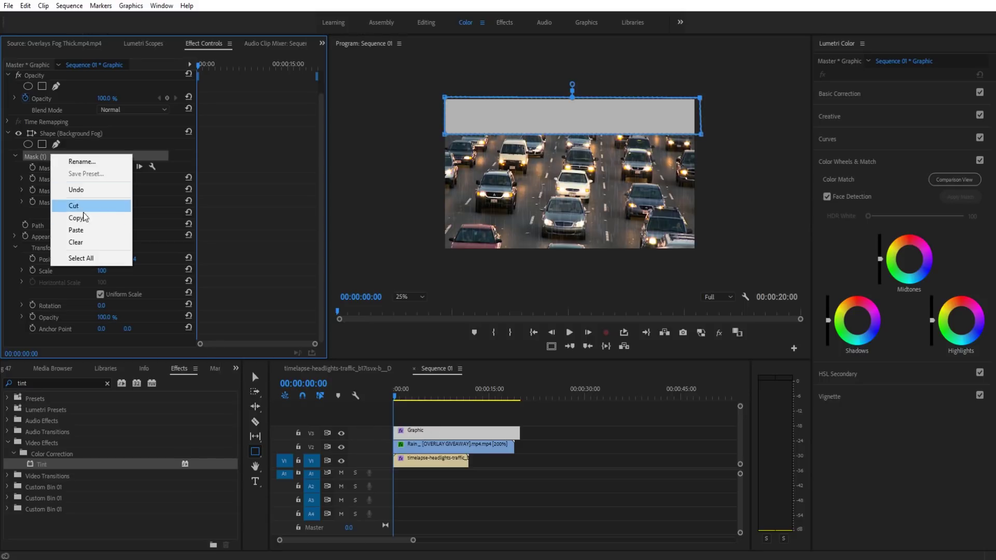
left_click(83, 159)
type("Background")
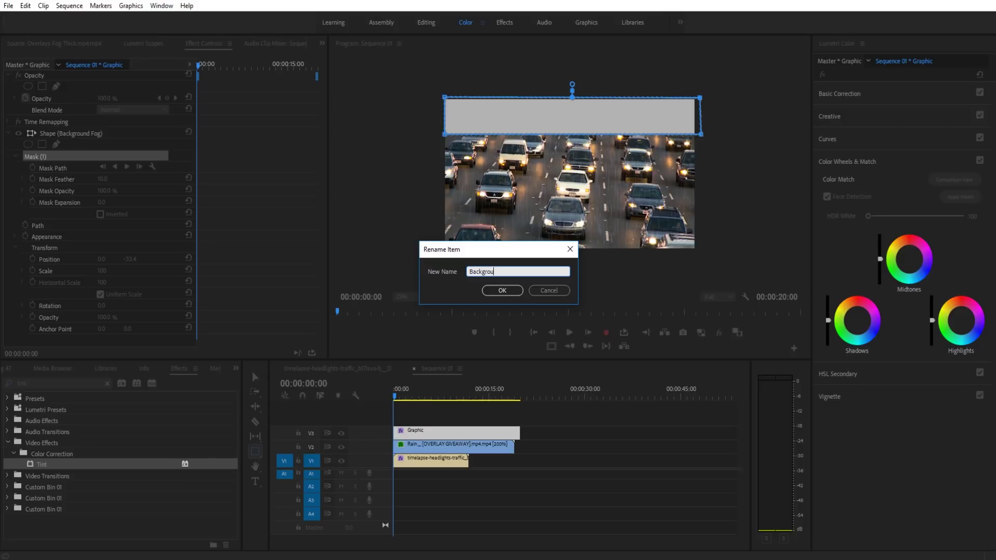
key("Return")
Set the Background mask's feather to 224 and its opacity to 27%, leaving no clip selected
left_click_drag(102, 178, 212, 178)
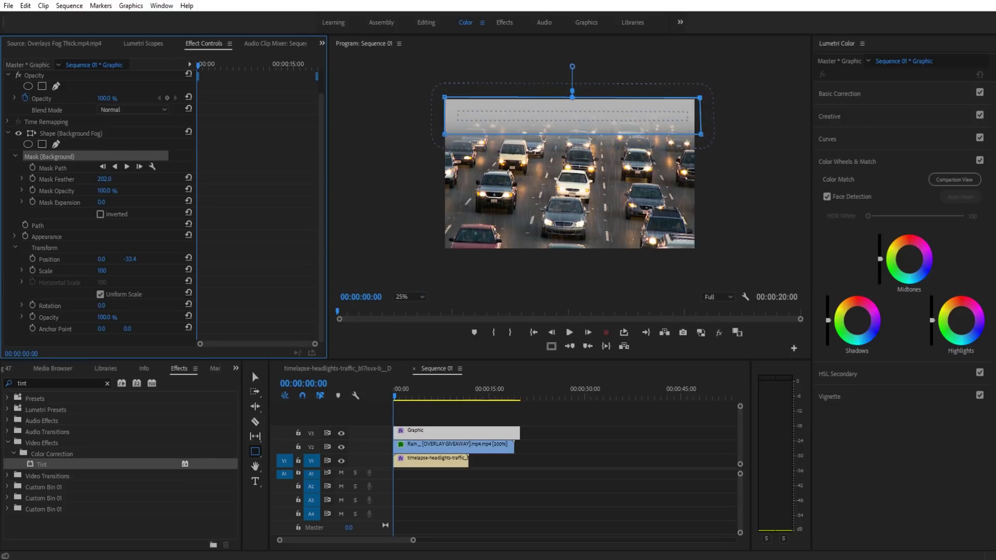
left_click(743, 176)
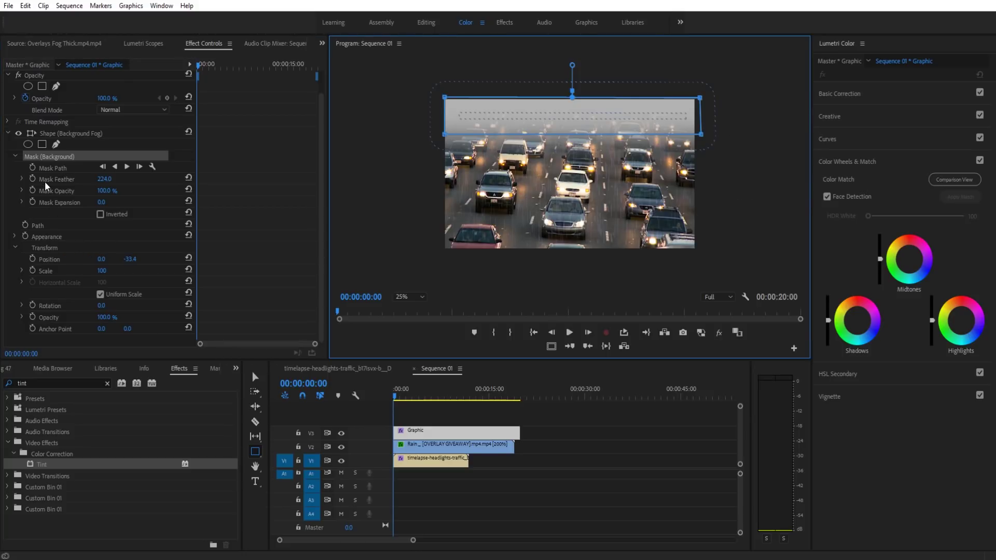
left_click(32, 157)
mouse_move(104, 190)
left_mouse_down()
mouse_move(62, 191)
mouse_move(114, 190)
left_mouse_up()
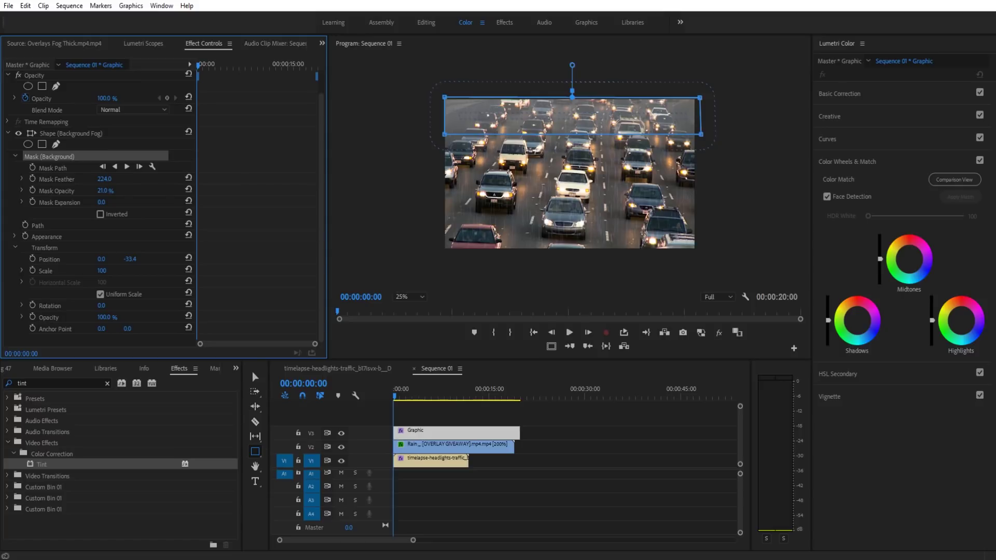
left_click(410, 297)
left_click(409, 306)
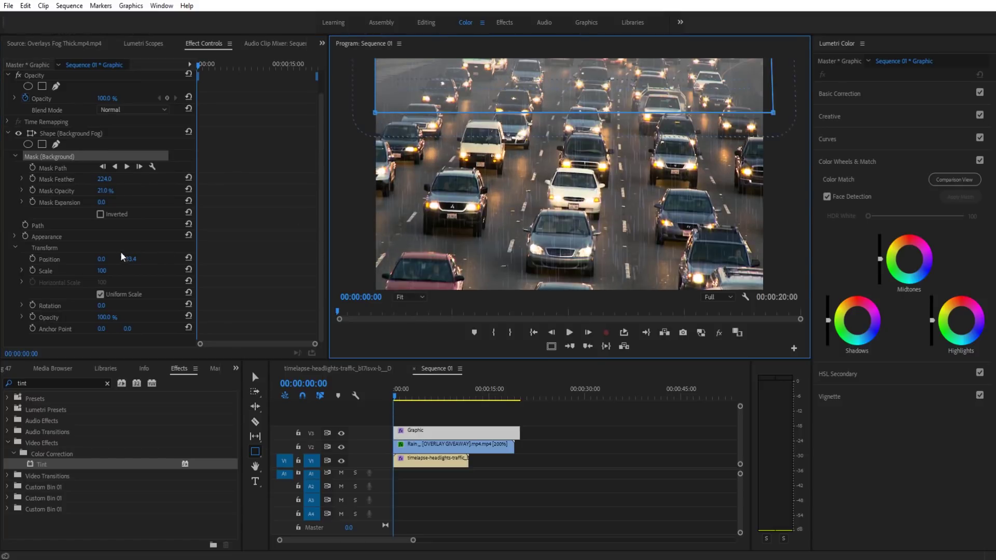
left_click_drag(105, 191, 109, 190)
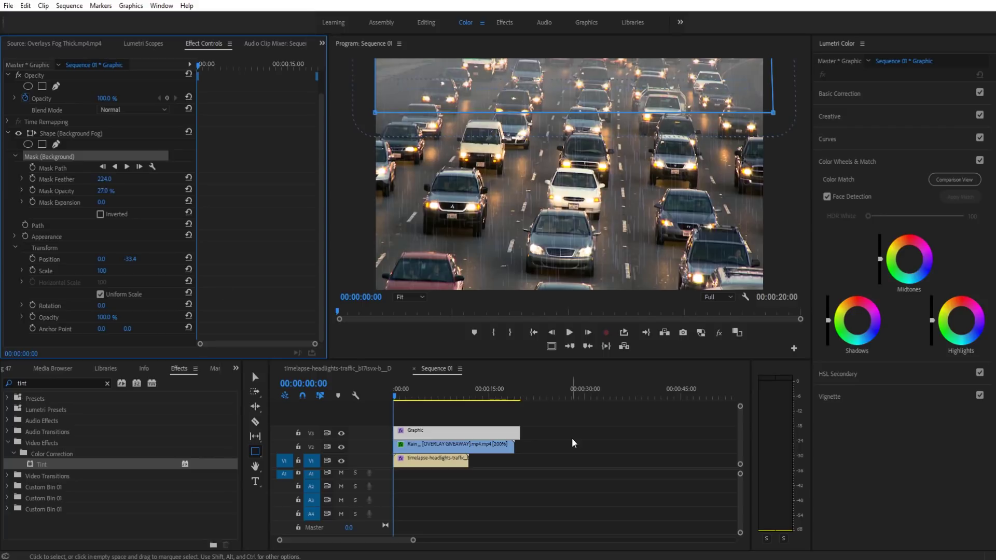
left_click(577, 437)
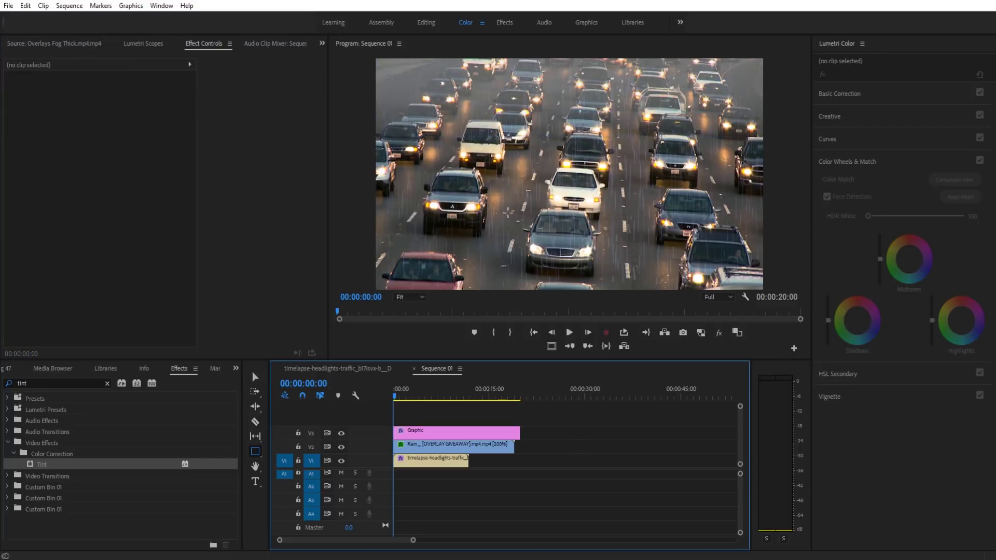
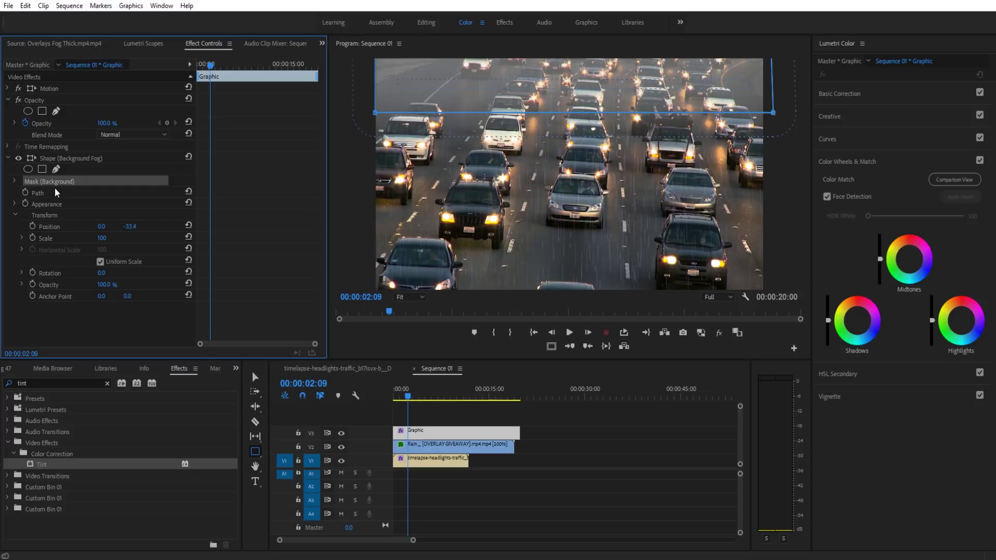
Duplicate the fog shape's Background mask and move the copy down over the cars in the upper middle of the frame
key("ctrl+v")
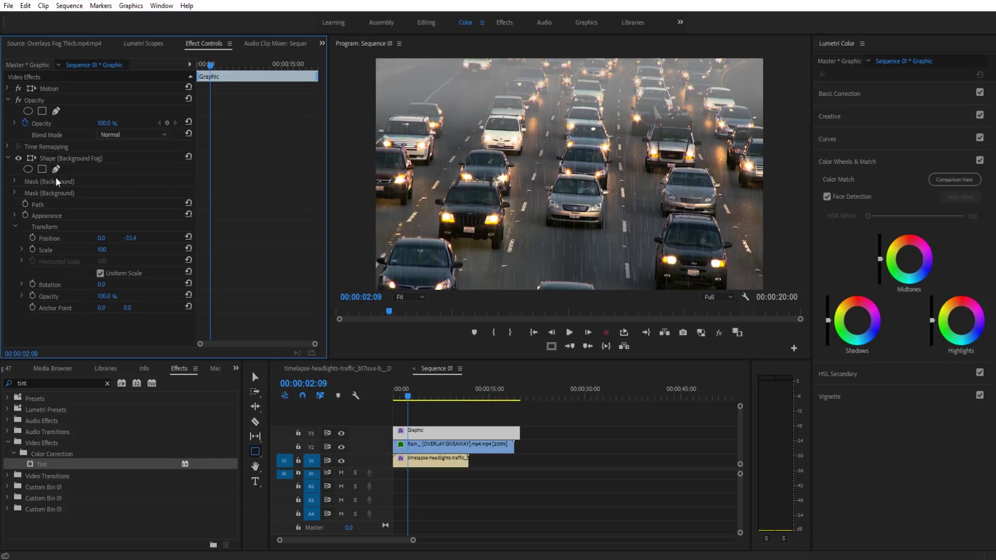
left_click(54, 181)
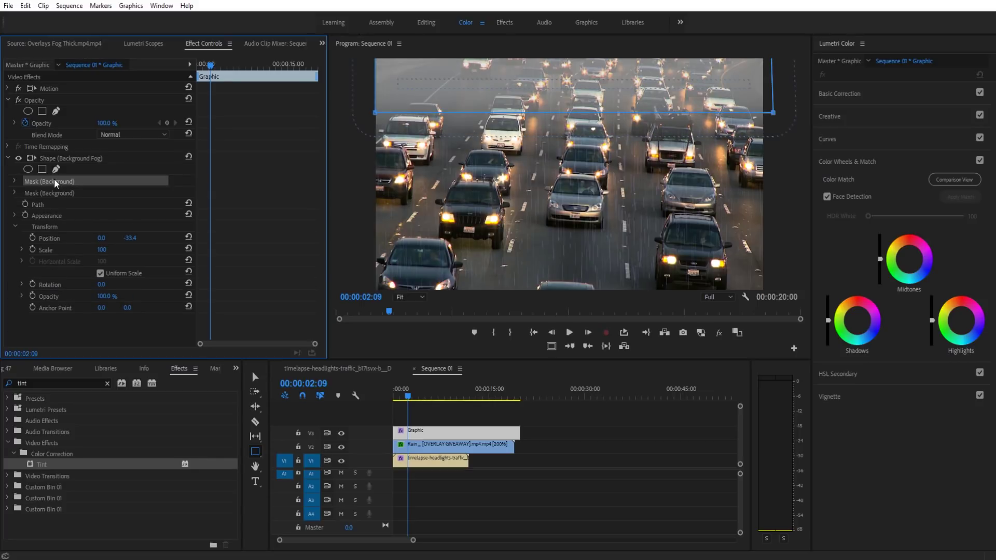
left_click(15, 181)
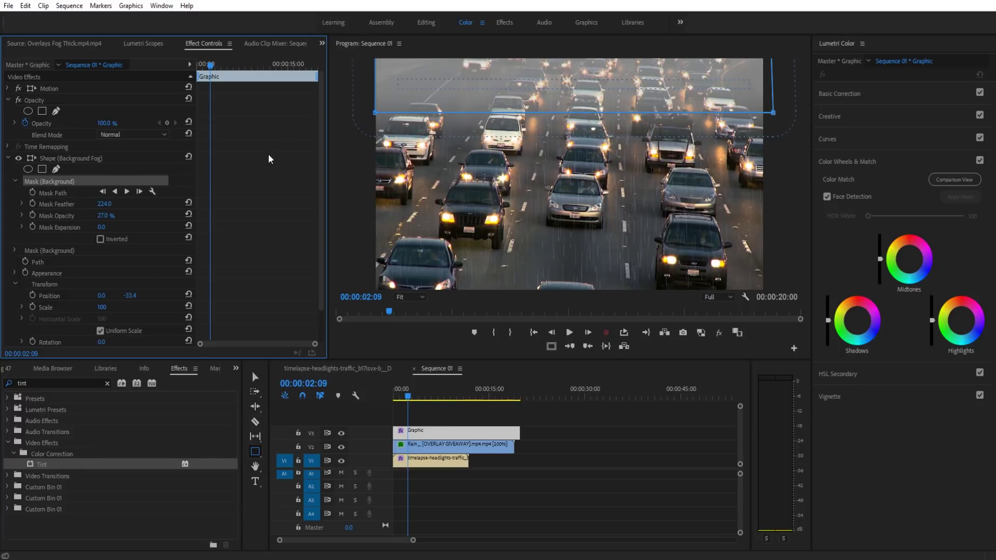
left_click_drag(571, 85, 569, 125)
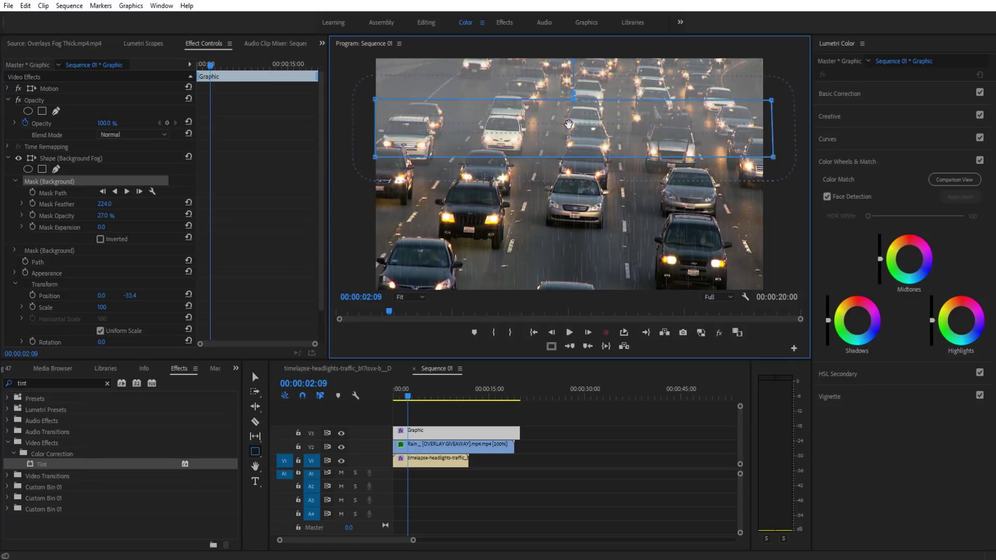
Set the duplicated mask's opacity to 7%, deselect the clip and save the project
left_click_drag(109, 213, 97, 214)
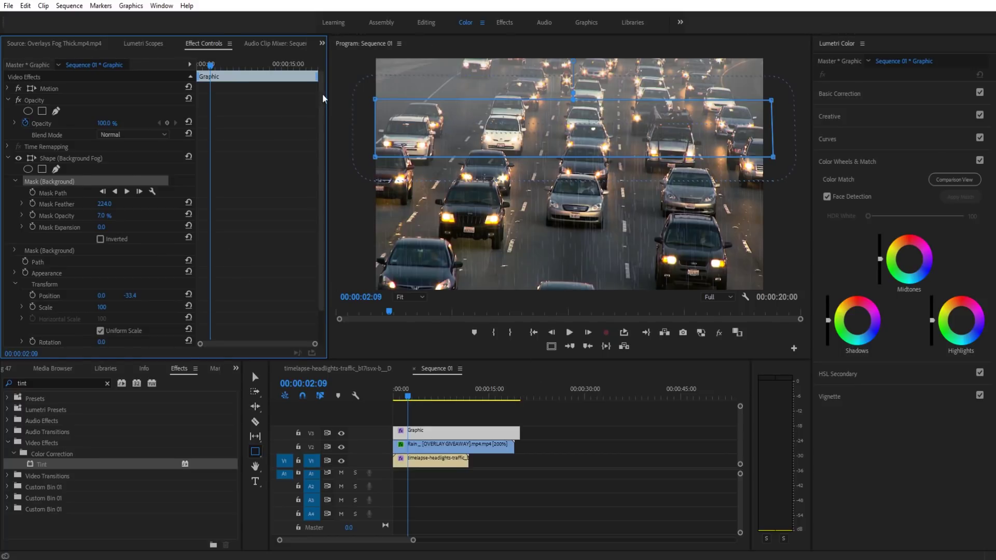
left_click(579, 424)
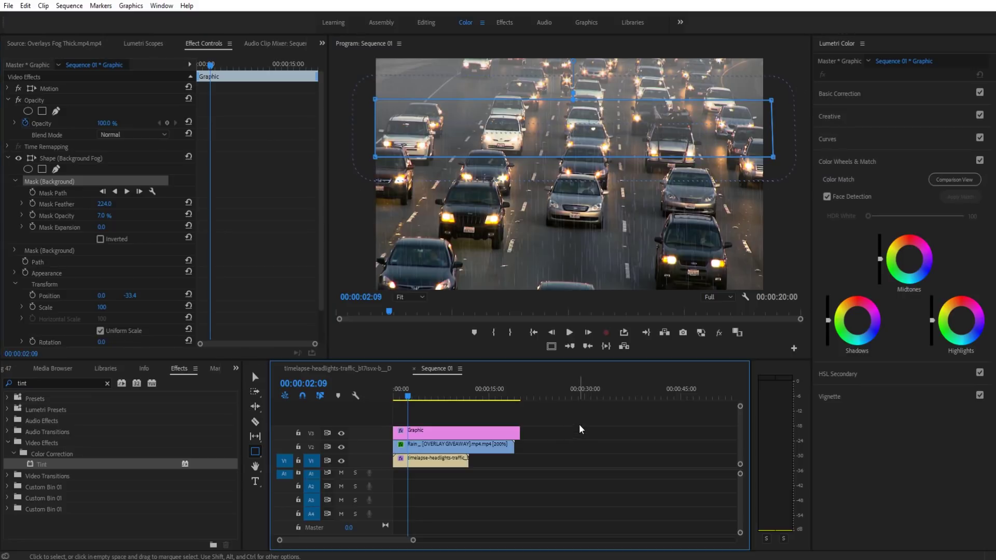
key("ctrl+s")
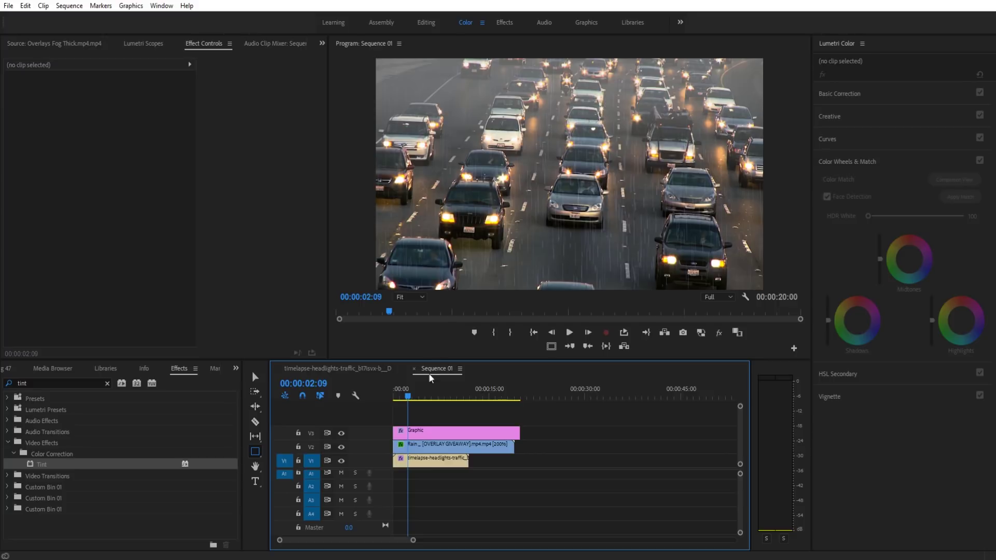
Play the sequence from the start and toggle track V3's visibility to compare the shot with and without fog
left_click(395, 393)
key("space")
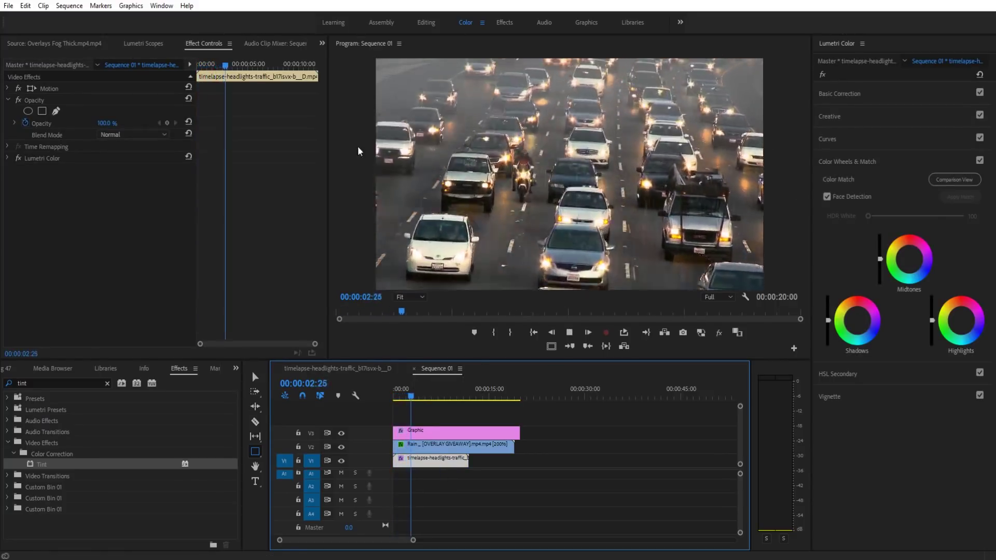
key("space")
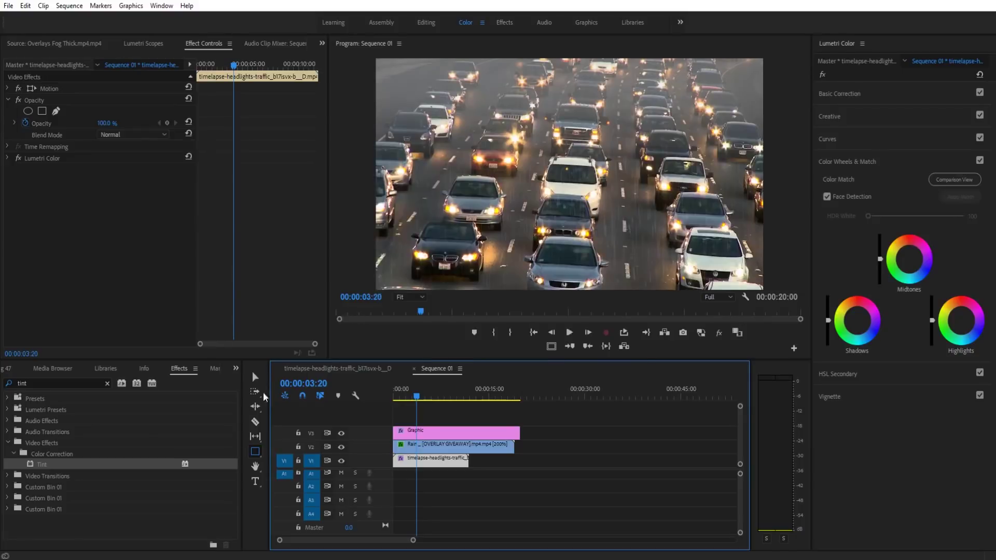
left_click(341, 433)
left_click(341, 432)
left_click(341, 433)
left_click(341, 432)
Apply the Tint effect to the Graphic fog clip on track V3
left_click(458, 430)
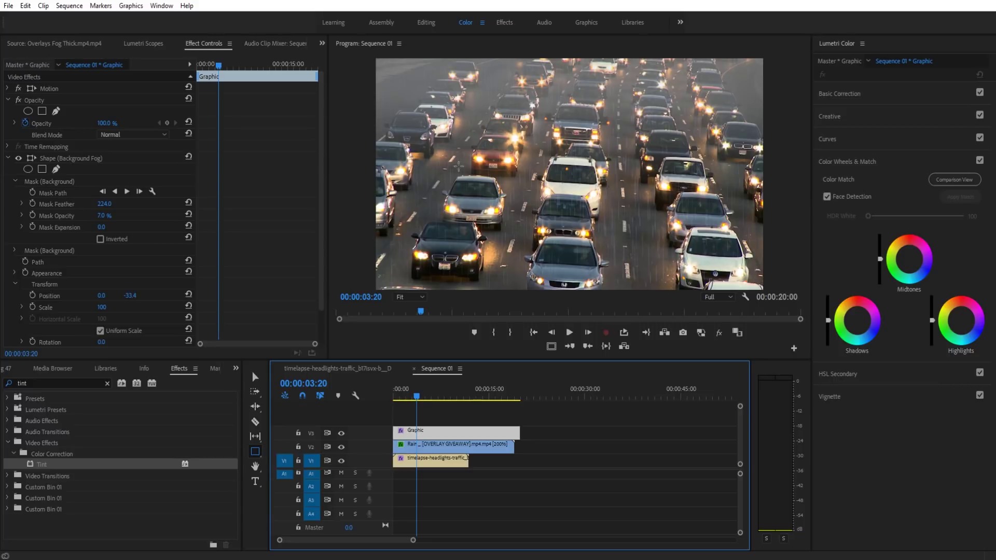
left_click(7, 159)
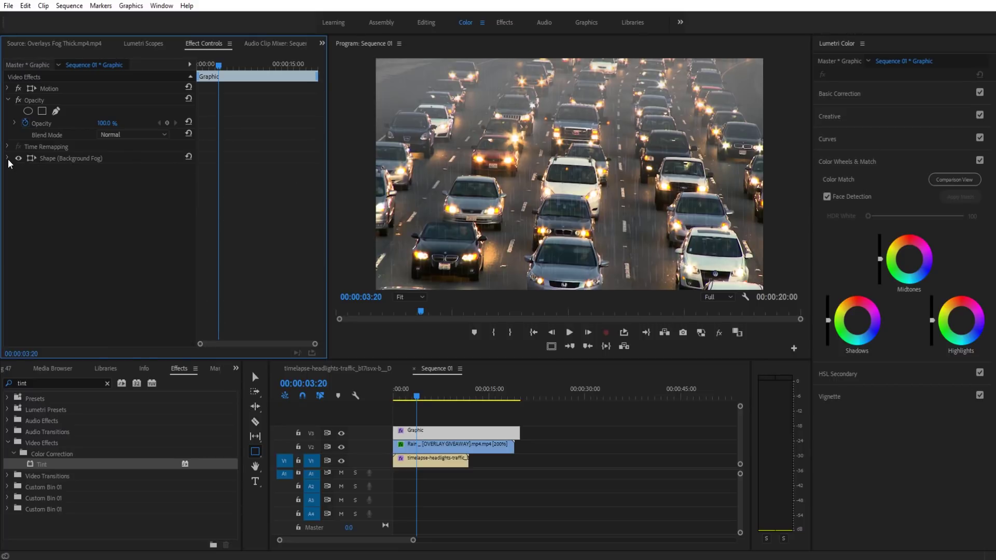
left_click(8, 159)
left_click(237, 369)
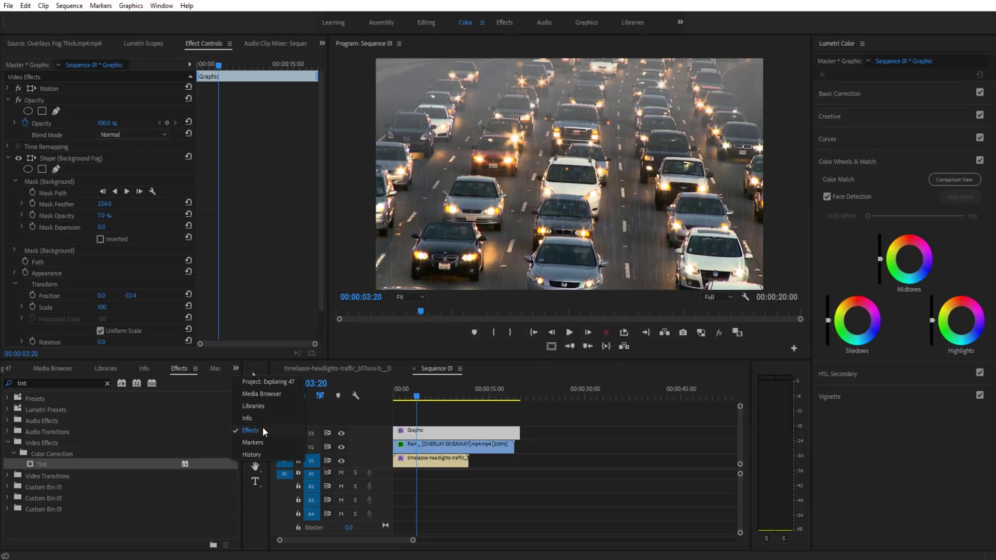
left_click_drag(47, 462, 441, 438)
Map the fog tint's white to warm orange F1BA6F sampled from the headlights, and set the tint amount to 26%
scroll(177, 291, "down", 3)
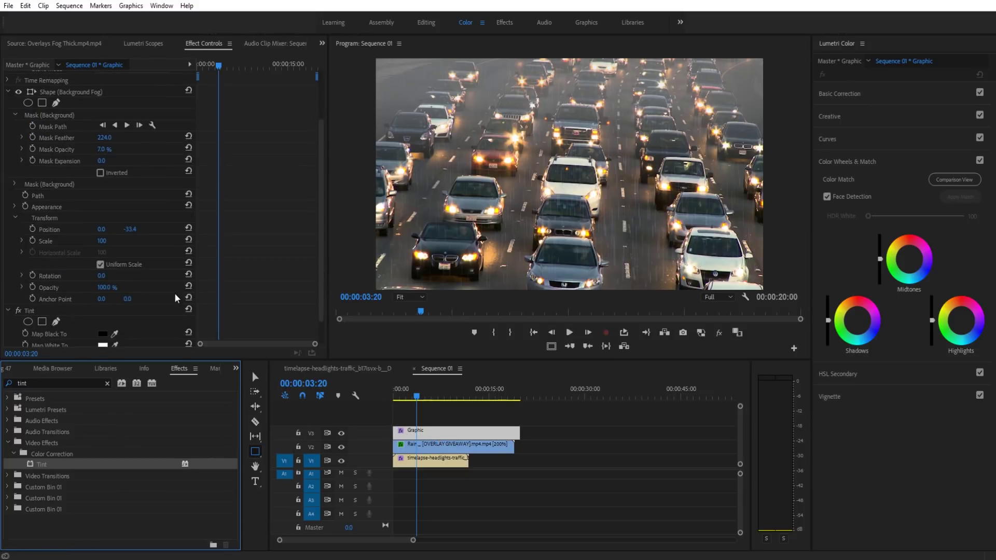
scroll(148, 122, "down", 1)
scroll(151, 281, "down", 1)
left_click(102, 317)
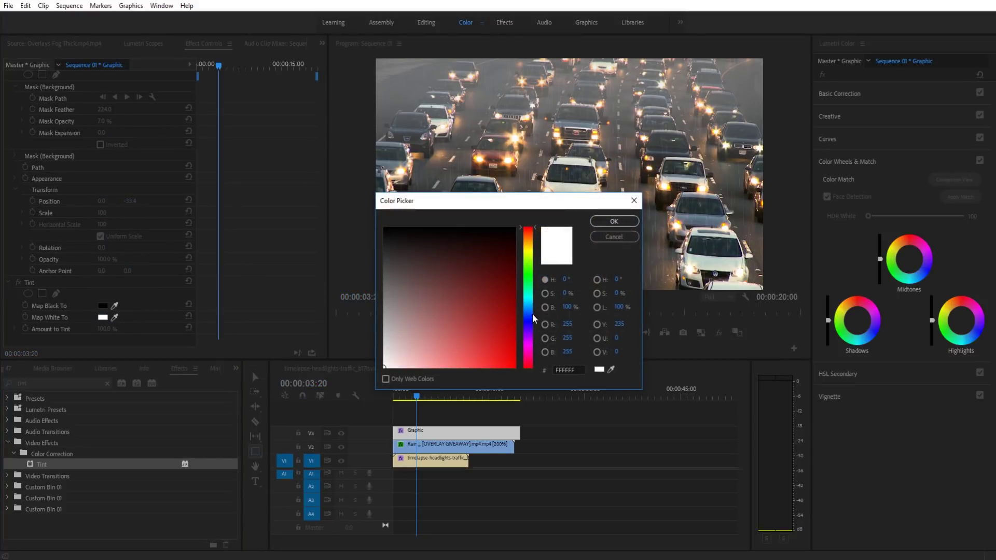
left_click(527, 247)
left_click_drag(403, 360, 435, 359)
left_click(612, 369)
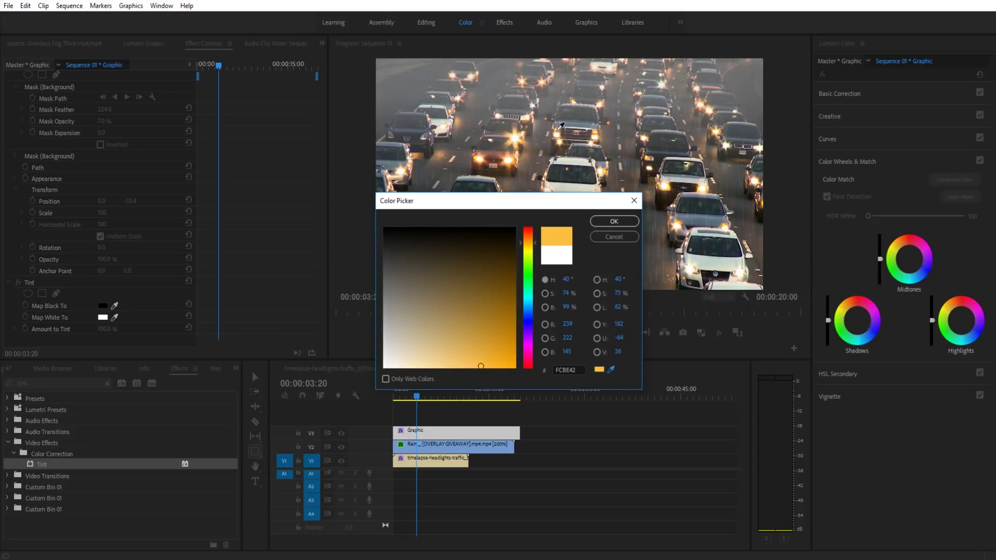
left_click(521, 128)
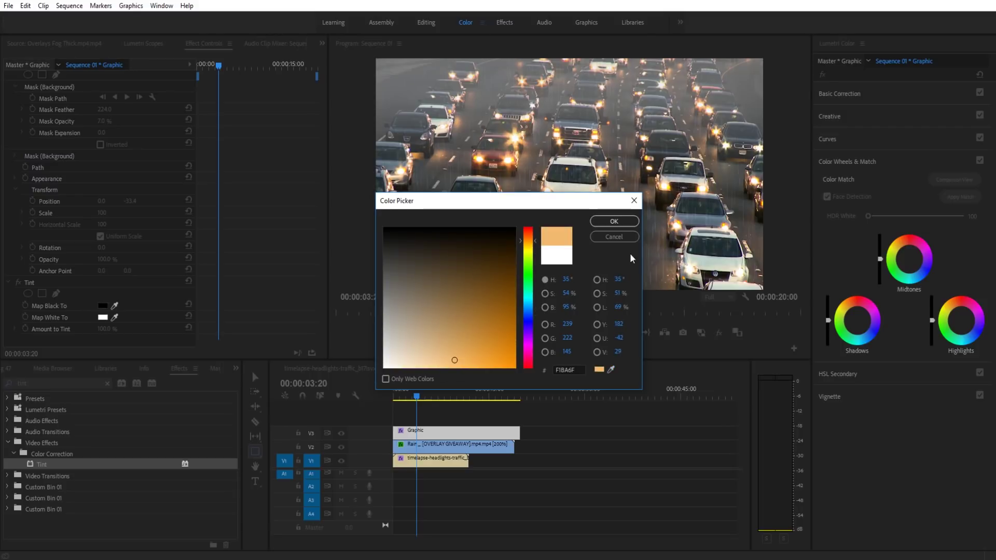
left_click(614, 222)
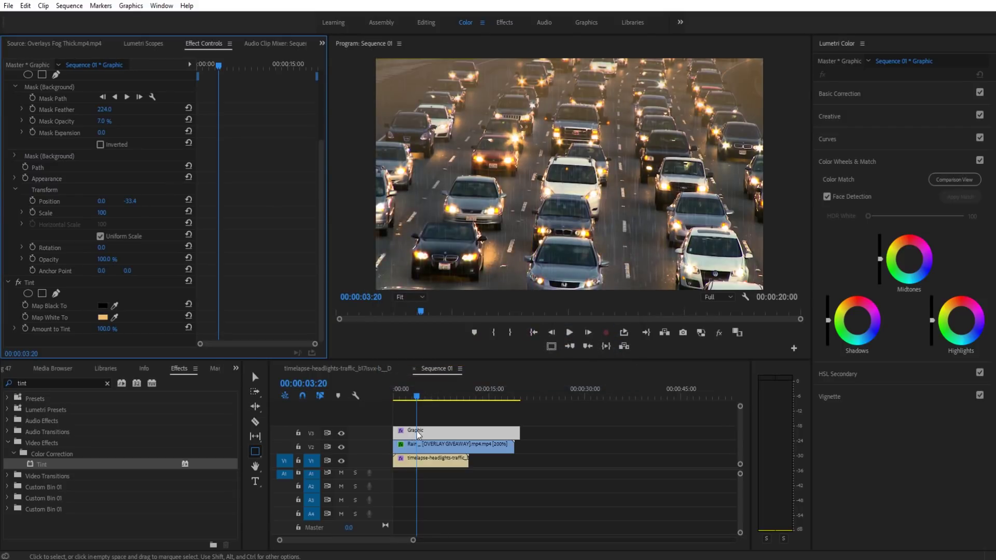
left_click_drag(104, 329, 68, 329)
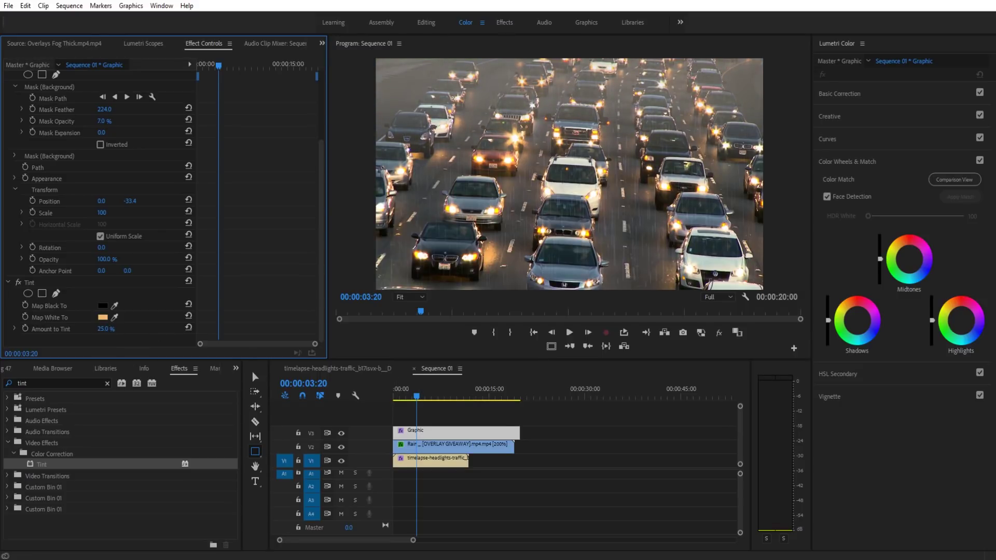
left_click(603, 466)
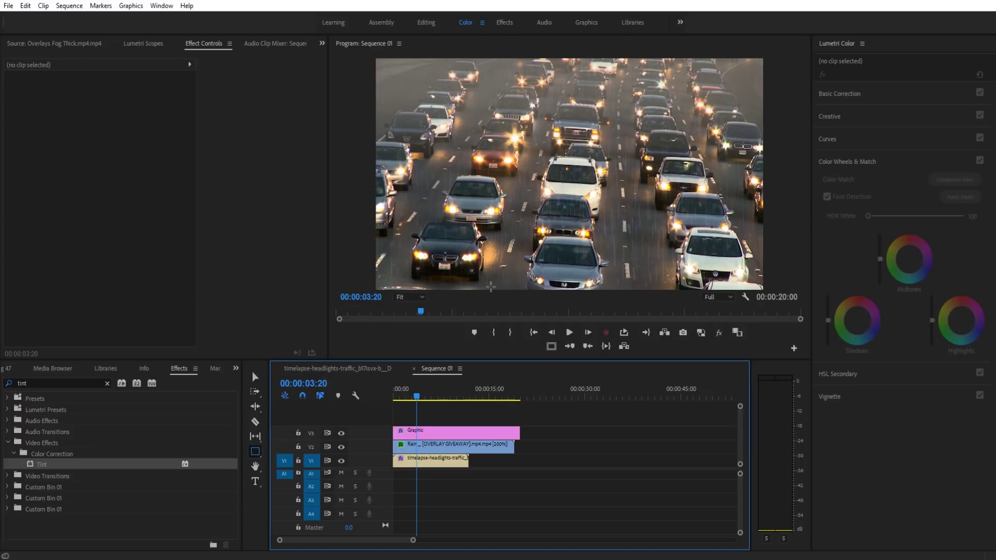
Play the sequence from the start to review the tinted fog, and inspect the rain and fog clips' effect settings
left_click_drag(418, 392, 394, 391)
left_click(430, 459)
key("space")
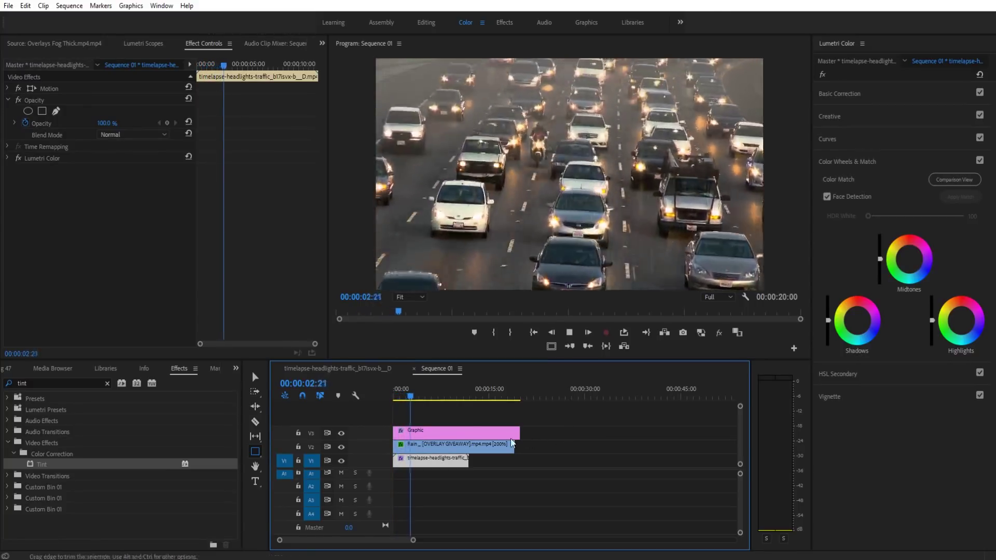
key("space")
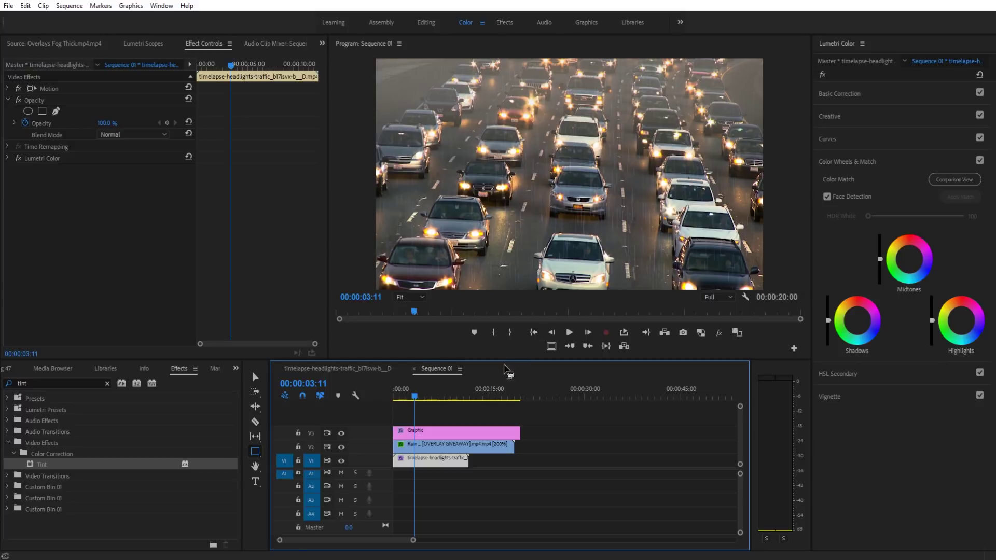
left_click(439, 446)
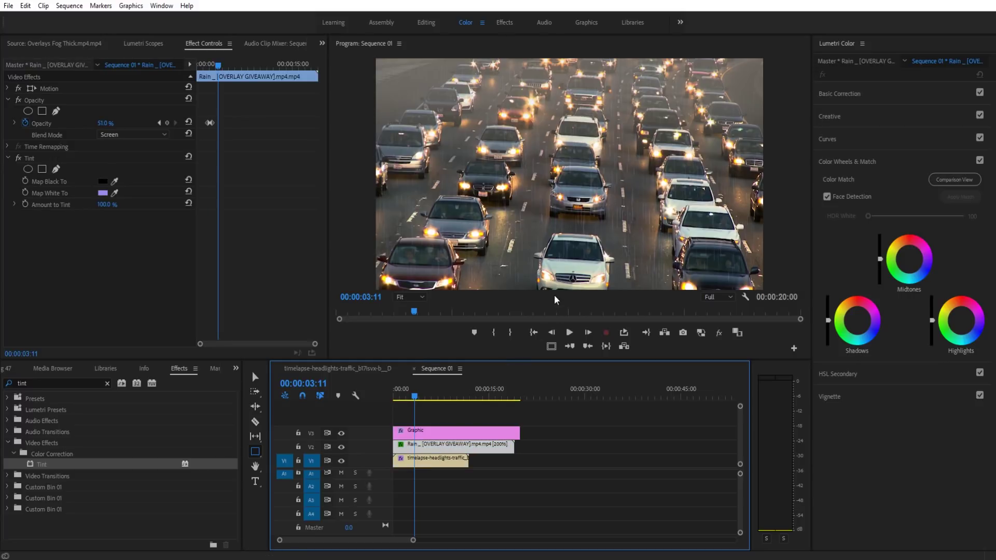
left_click(482, 430)
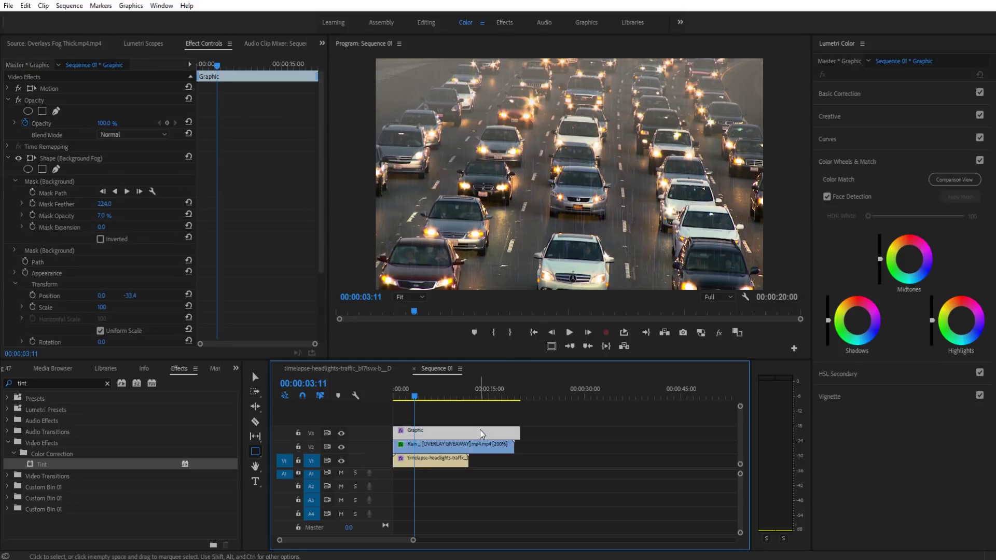
key("Home")
key("space")
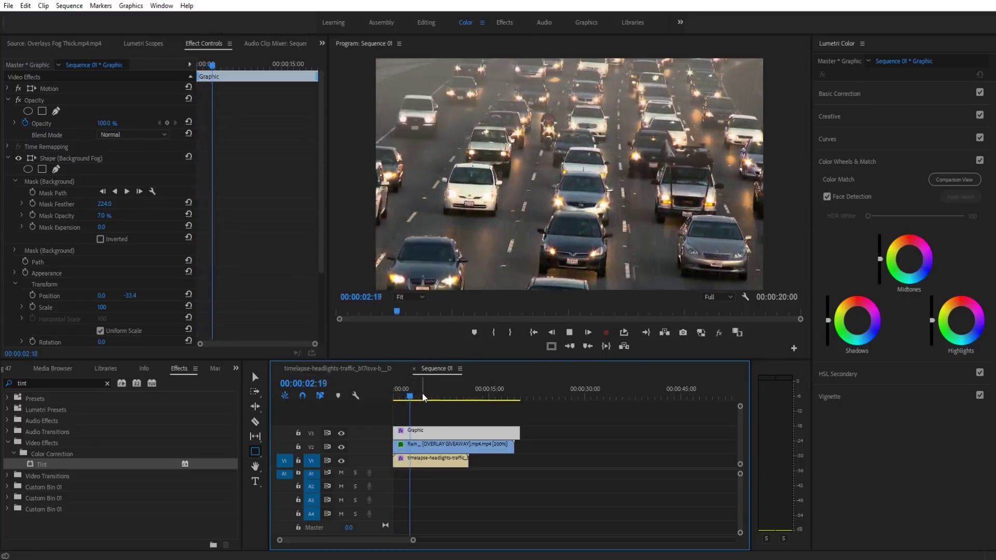
key("space")
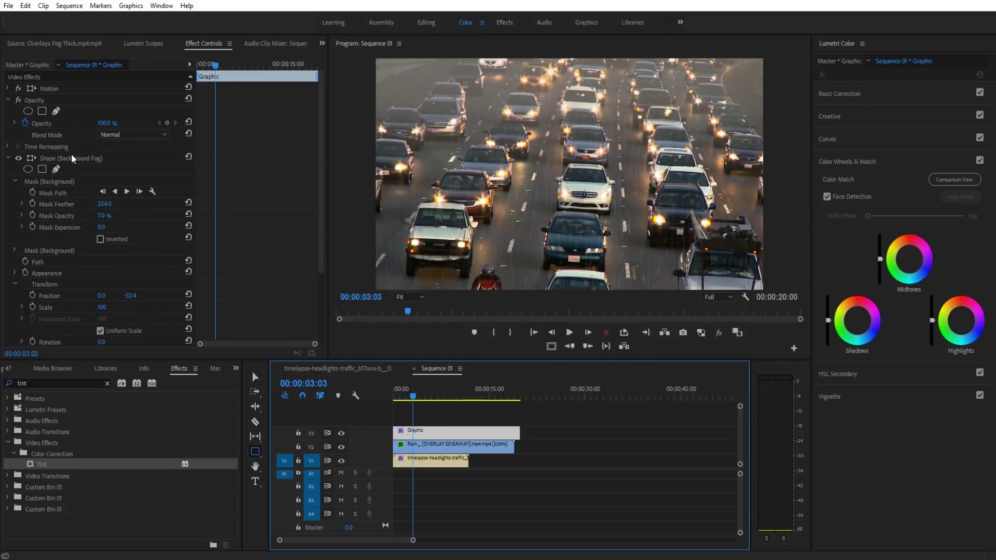
scroll(148, 191, "down", 3)
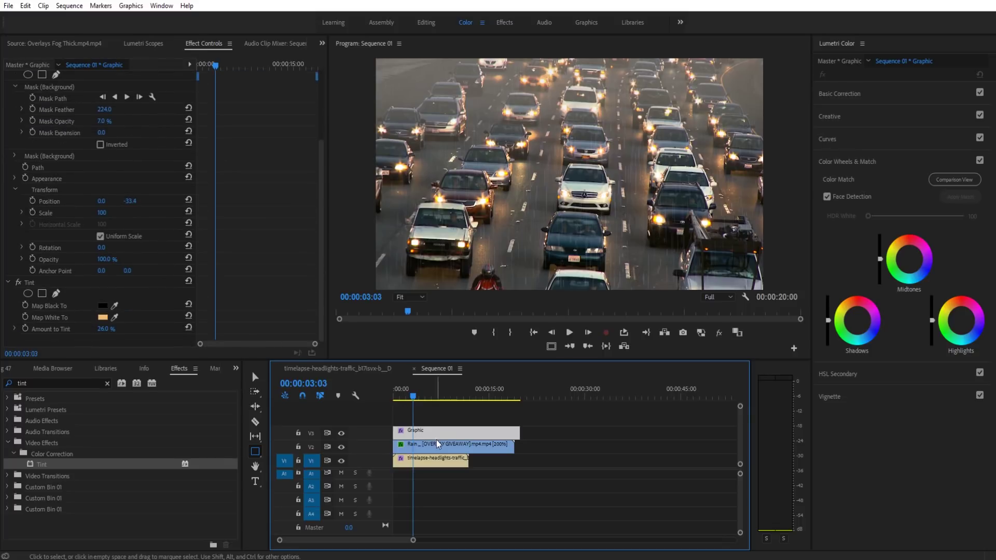
Change the rain overlay tint's Map White To color to pale yellow E2EF8D
left_click(452, 445)
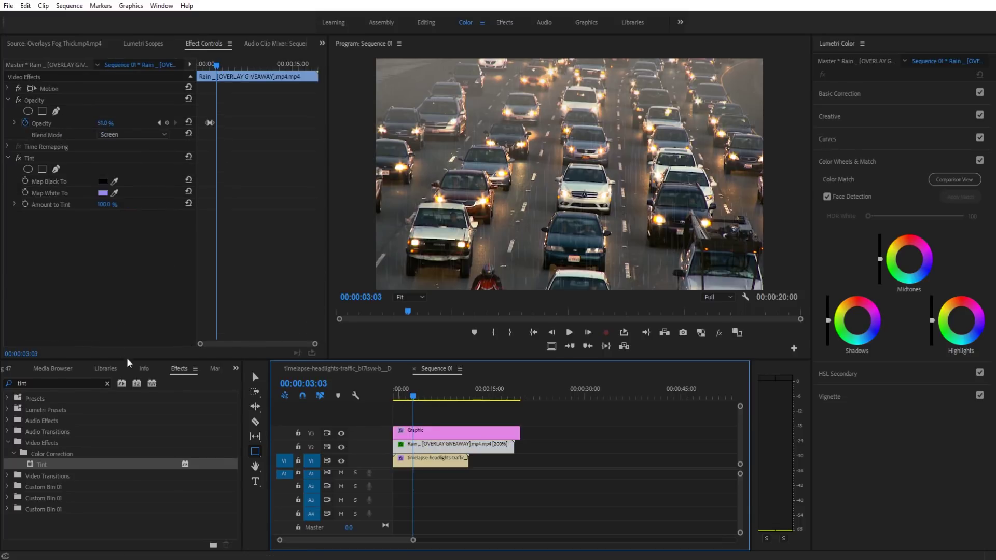
left_click(103, 193)
left_click(529, 250)
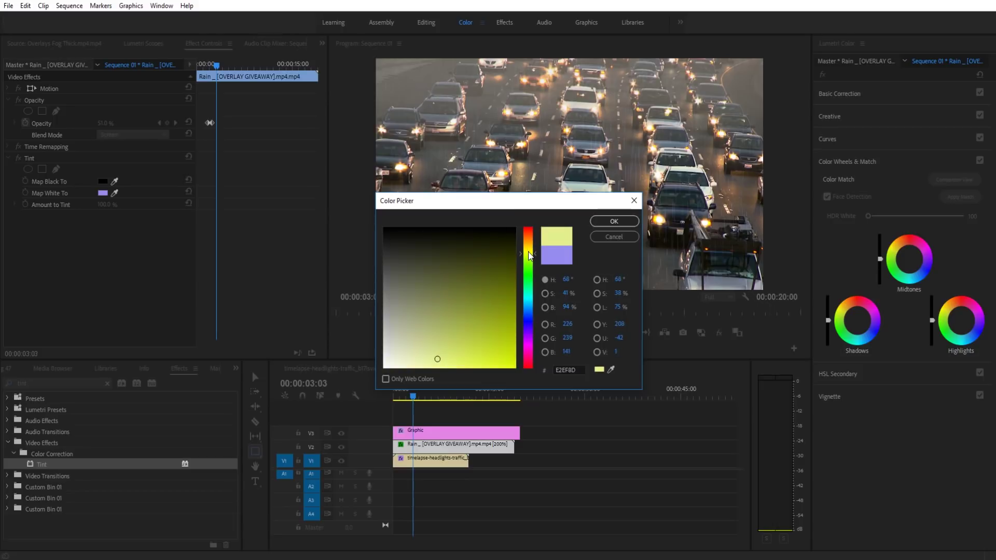
left_click(614, 221)
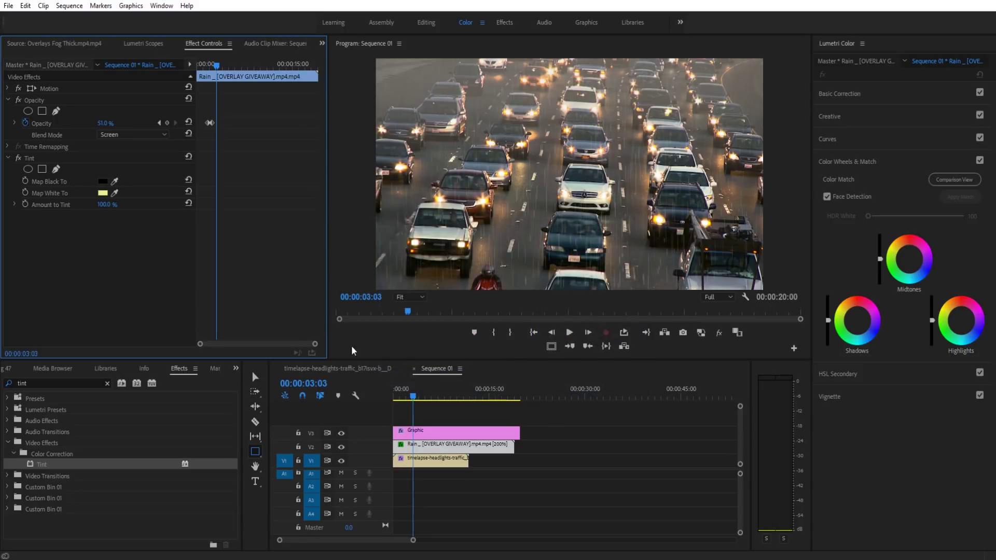
Play the sequence from the start to review the yellow-tinted rain over the traffic
key("space")
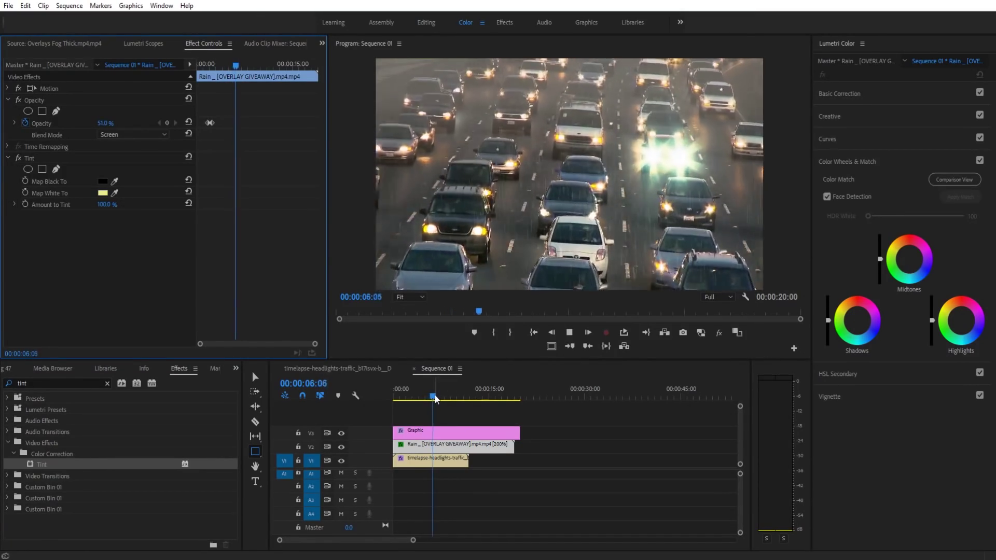
left_click(364, 388)
key("Home")
key("space")
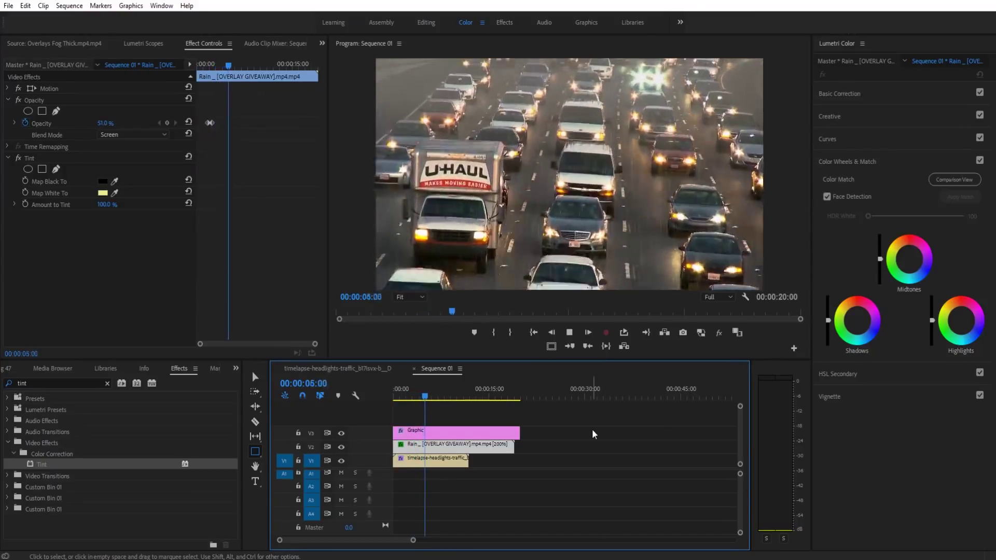
key("space")
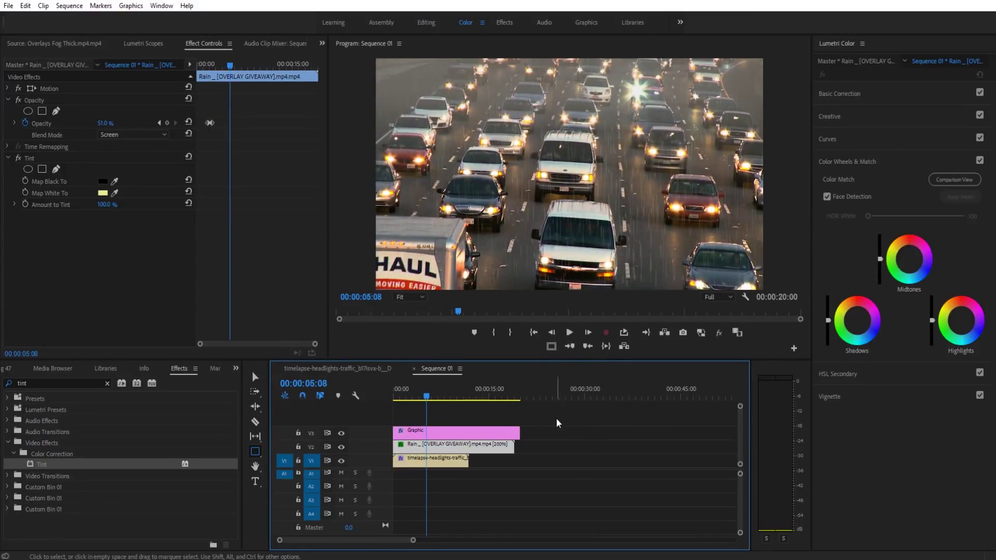